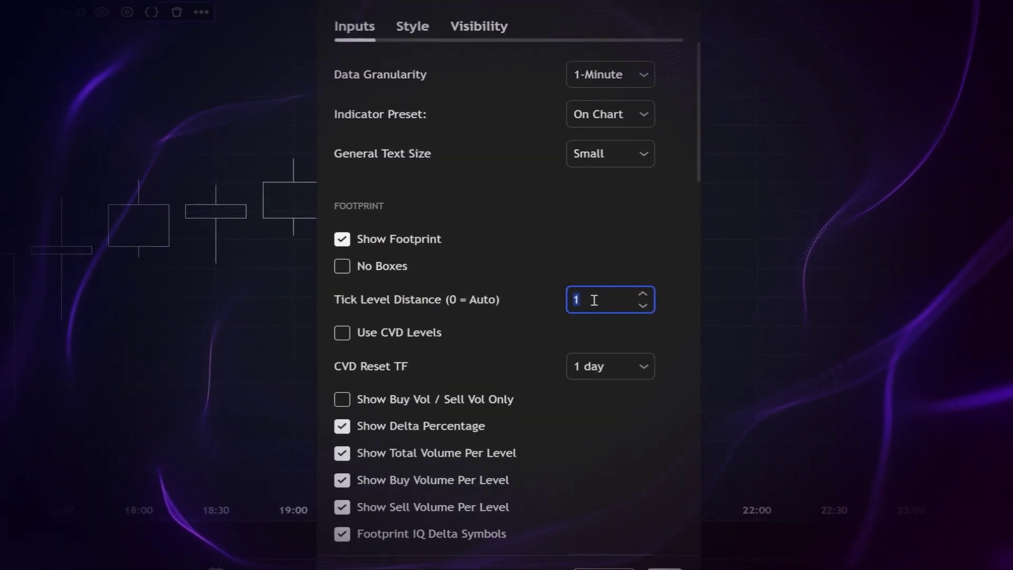
# Enter 500, review the OrderFlow IQ settings and presets, then zoom and open the chart menu
pyautogui.write('500')
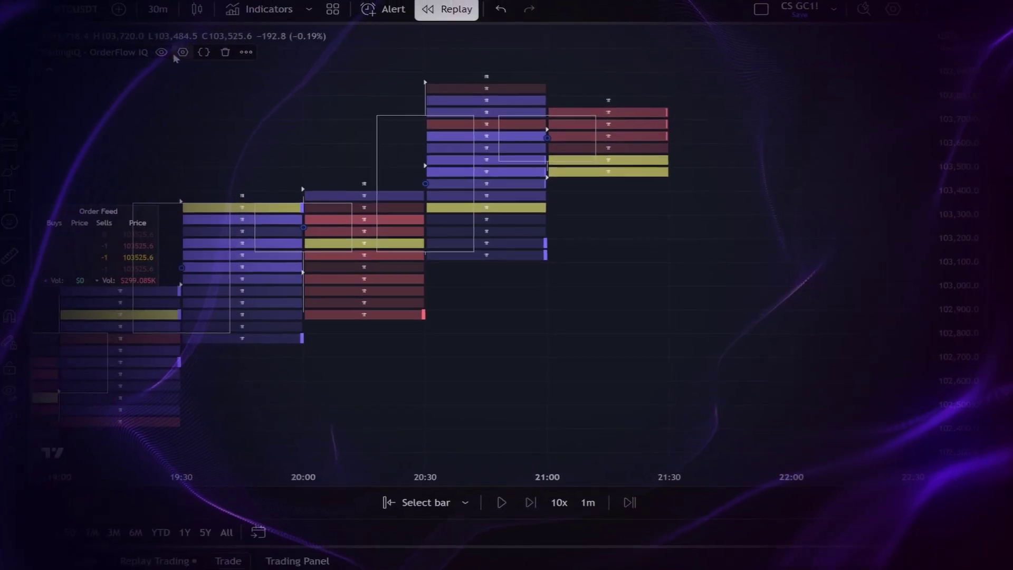
pyautogui.click(182, 53)
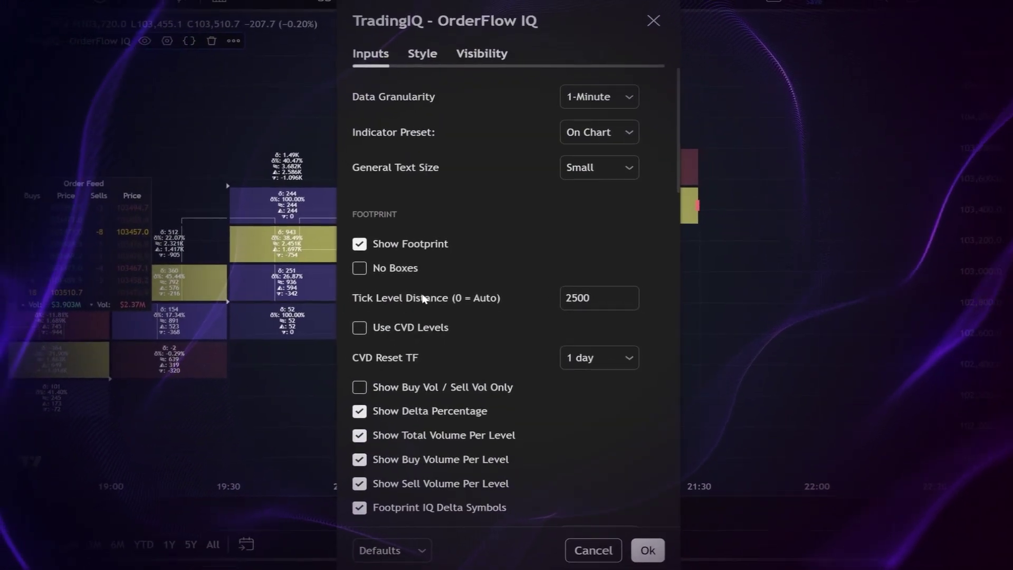
pyautogui.click(599, 132)
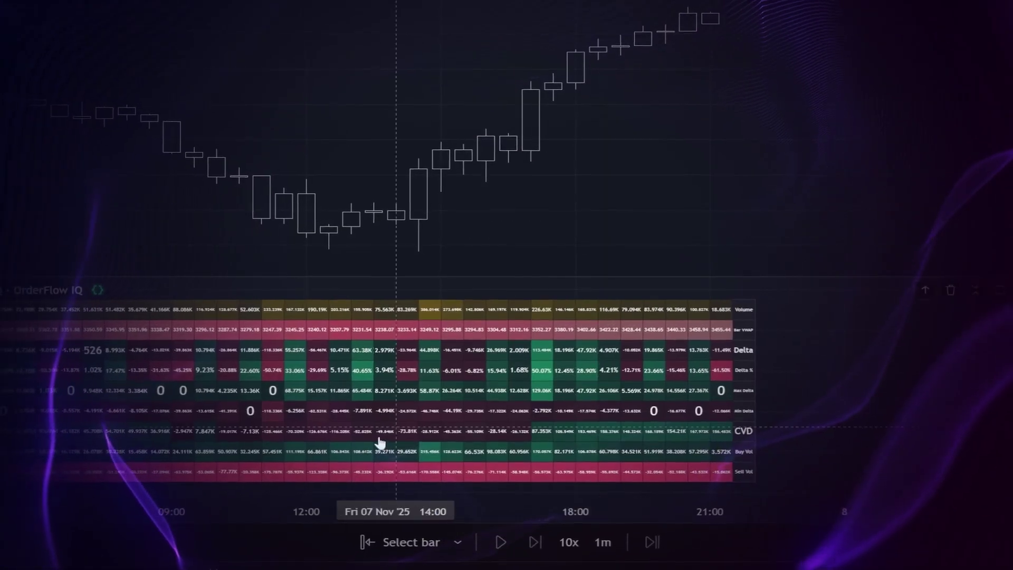
pyautogui.scroll(3, 443, 380)
pyautogui.rightClick(409, 174)
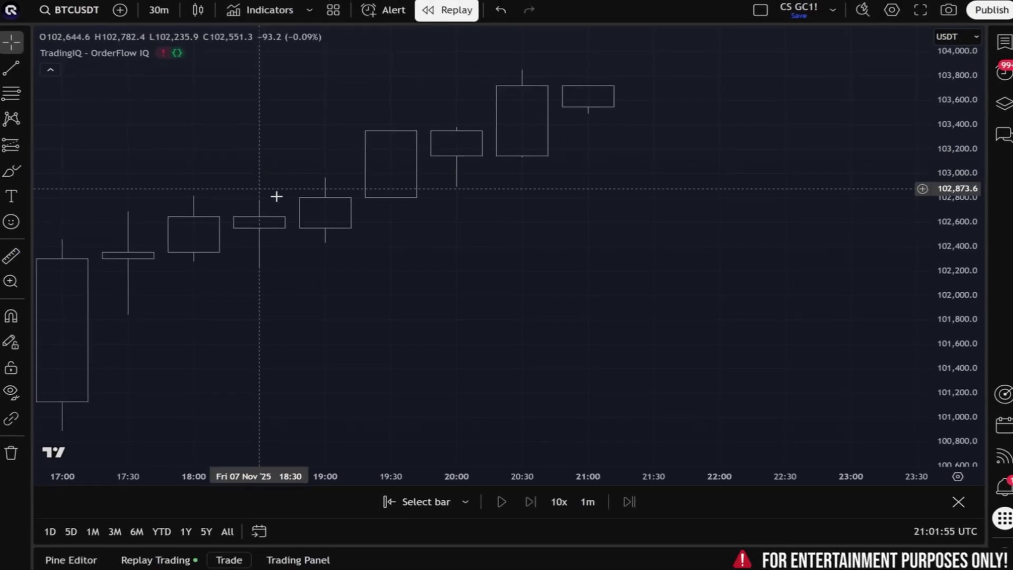
# Read the OrderFlow IQ 'loop takes too long to execute' error, dismiss it, and reopen it
pyautogui.click(163, 52)
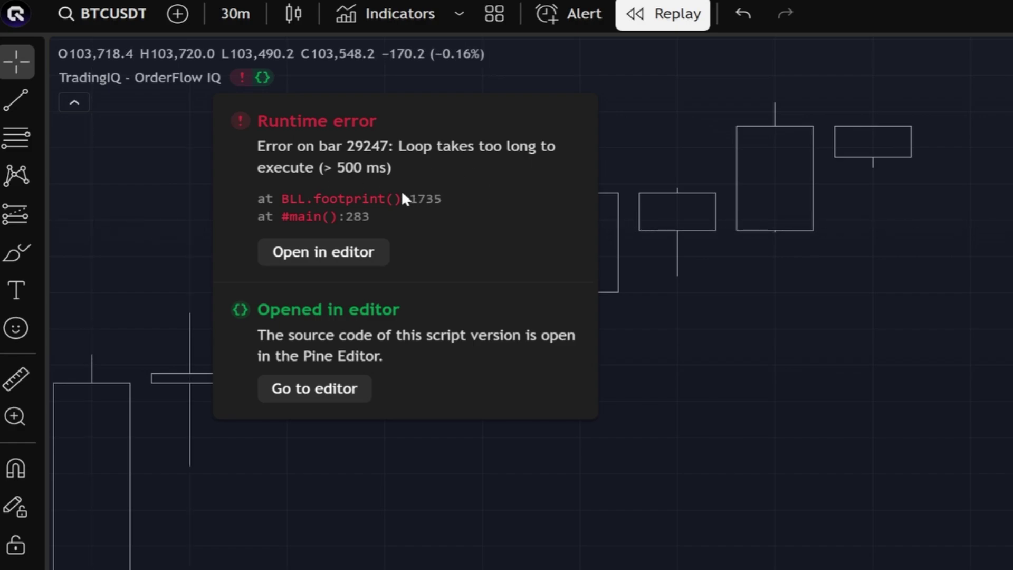
pyautogui.click(193, 167)
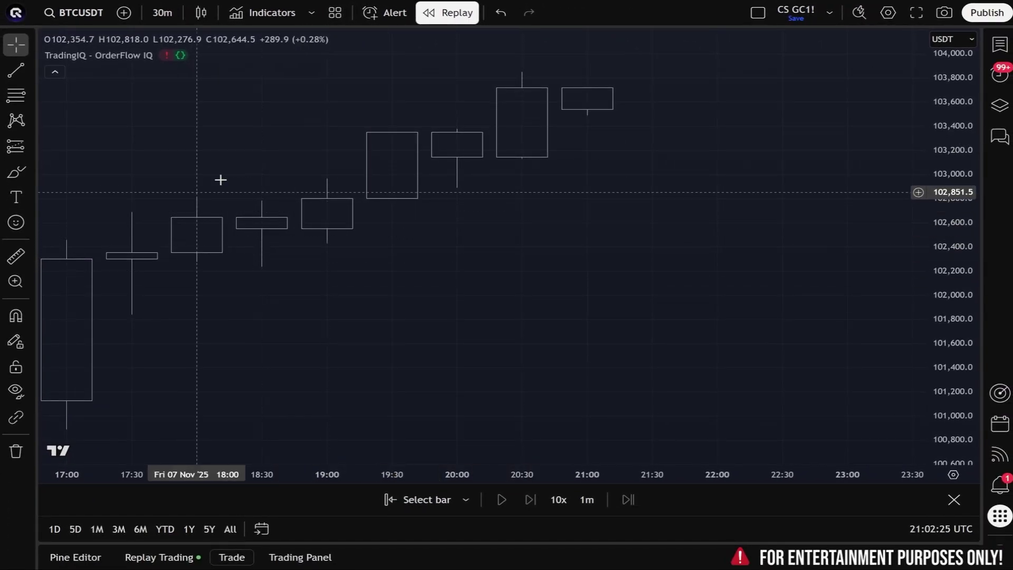
pyautogui.click(163, 56)
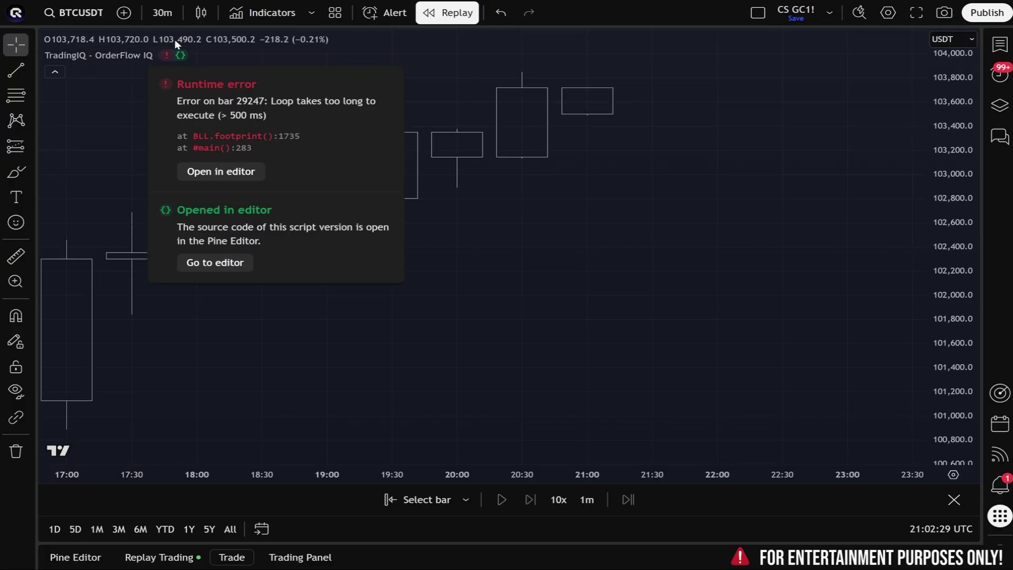
# Set OrderFlow IQ Tick Level Distance to 500 and zoom into the footprint bars
pyautogui.click(187, 54)
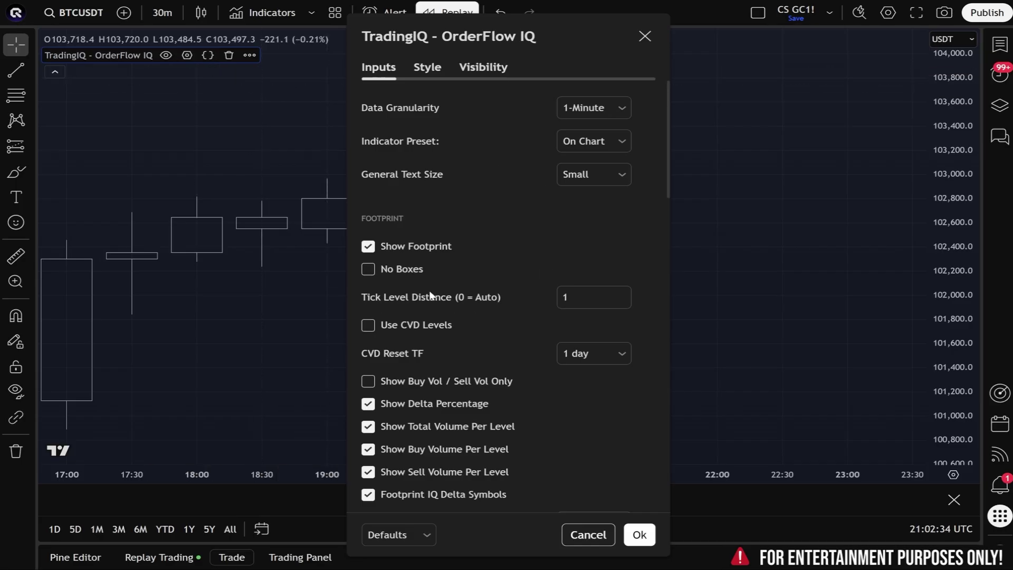
pyautogui.click(580, 298)
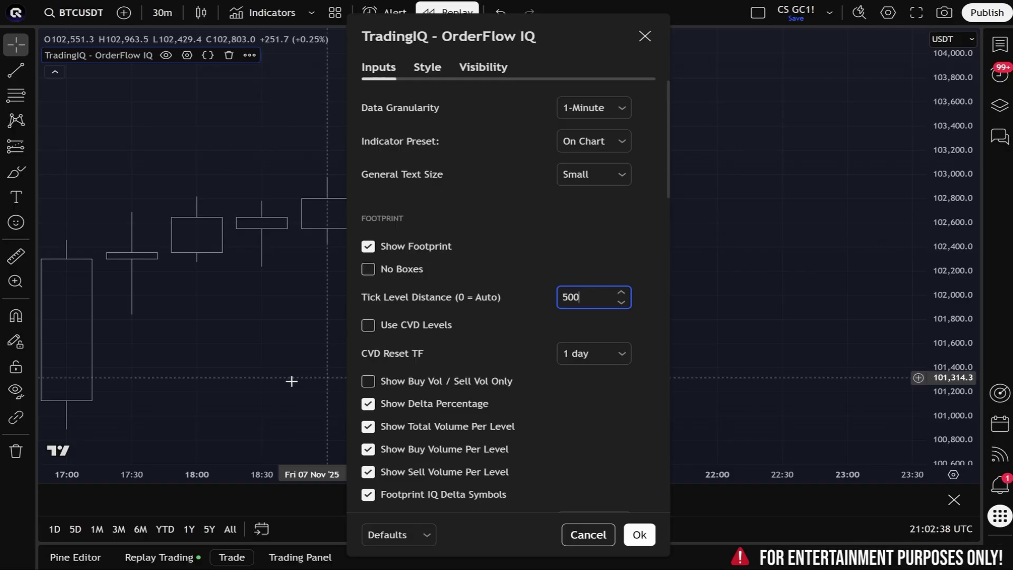
pyautogui.press('Return')
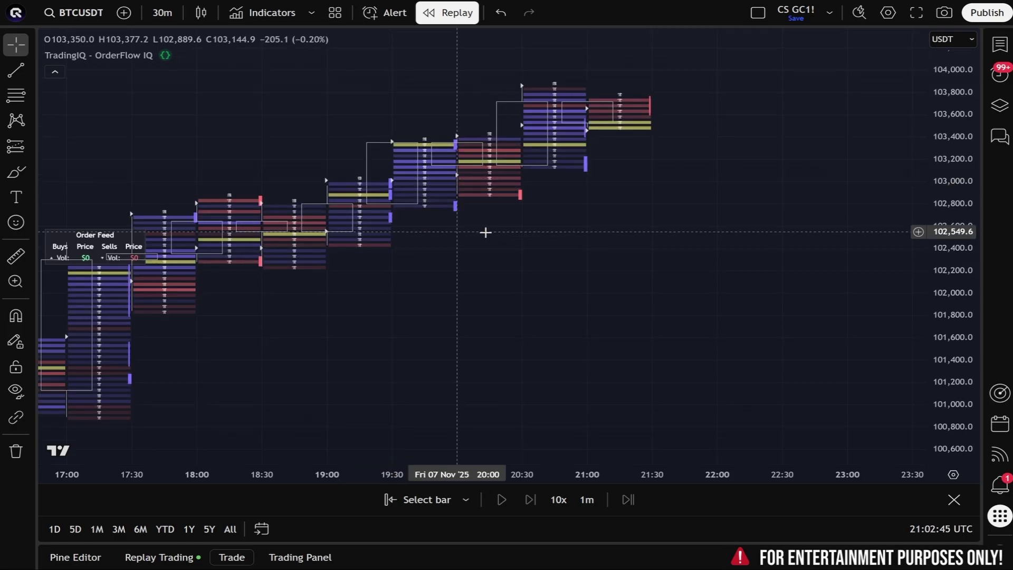
pyautogui.hscroll(-3, 380, 275)
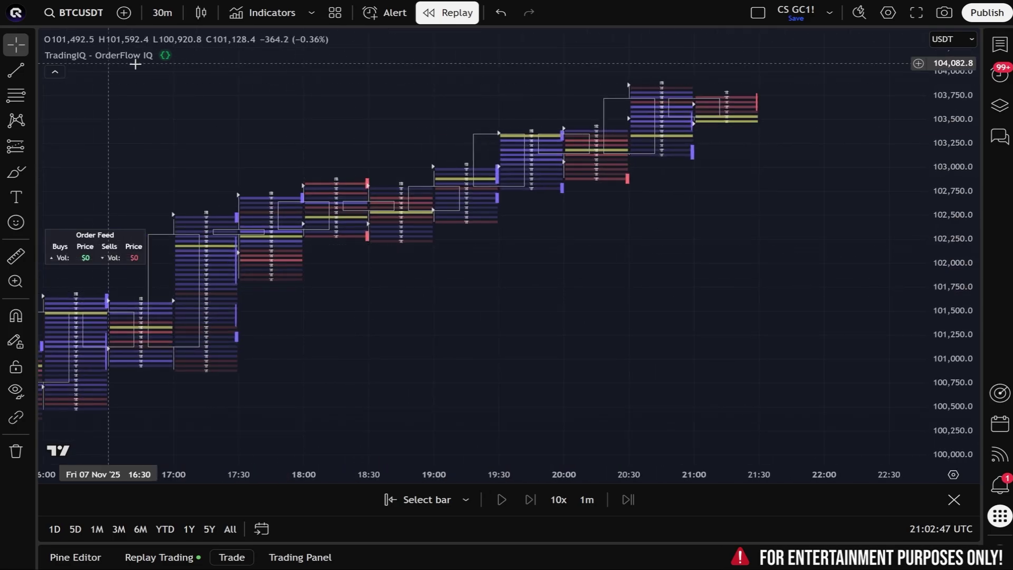
pyautogui.scroll(5, 916, 117)
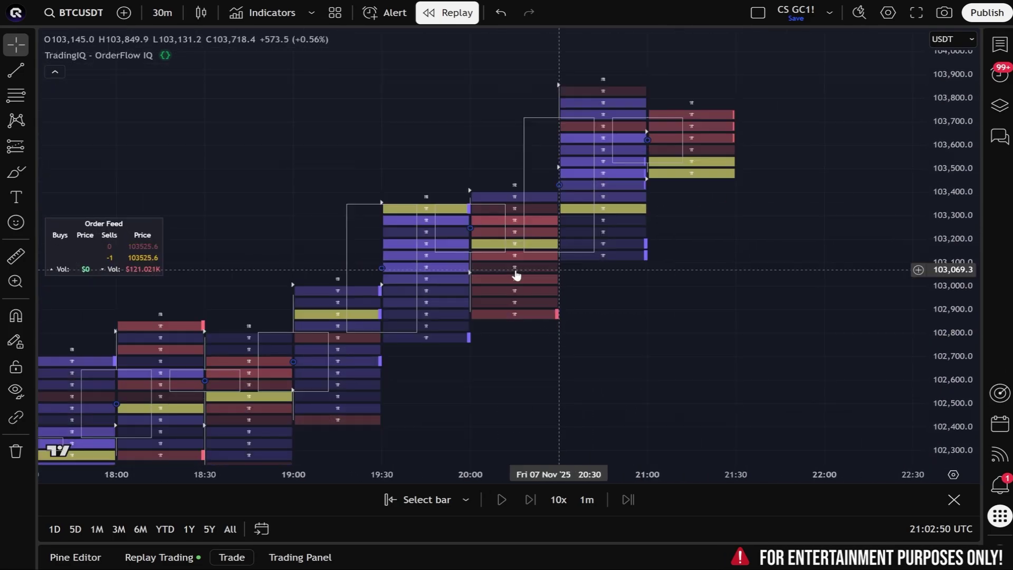
pyautogui.scroll(2, 517, 275)
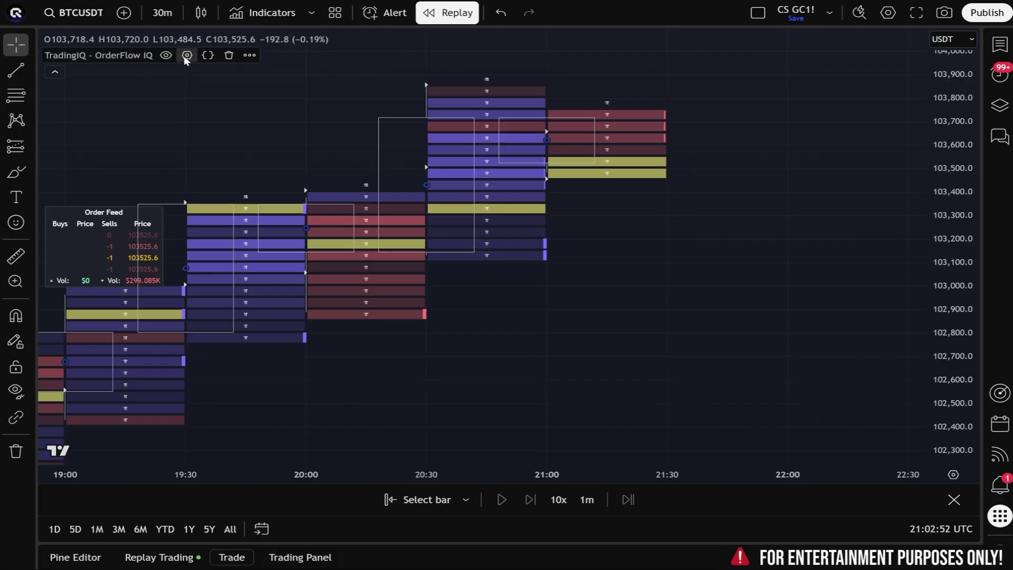
# Raise Tick Level Distance to 2500, refit and pan the chart, and switch to ETHUSDT
pyautogui.click(186, 55)
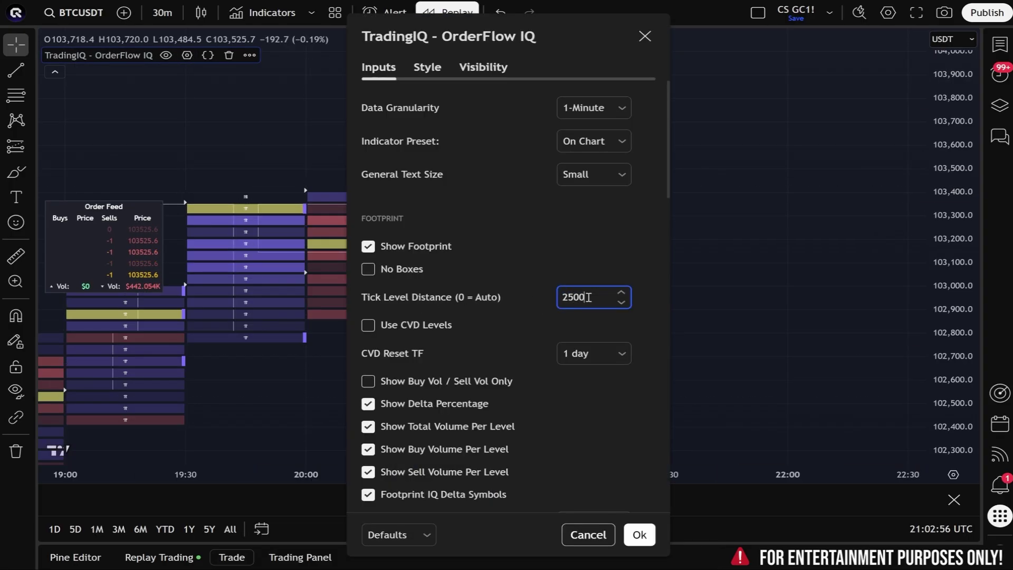
pyautogui.press('Return')
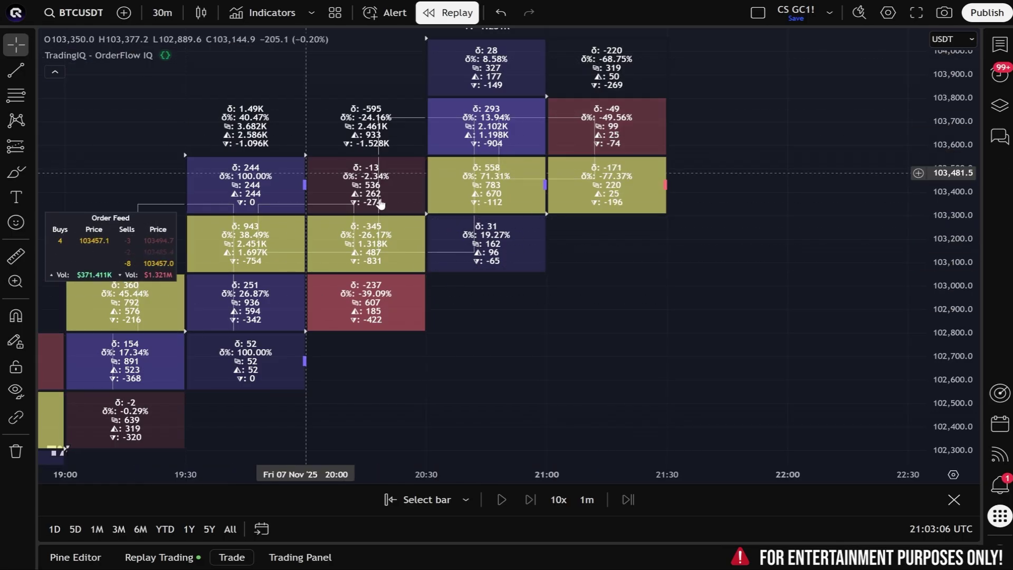
pyautogui.doubleClick(964, 213)
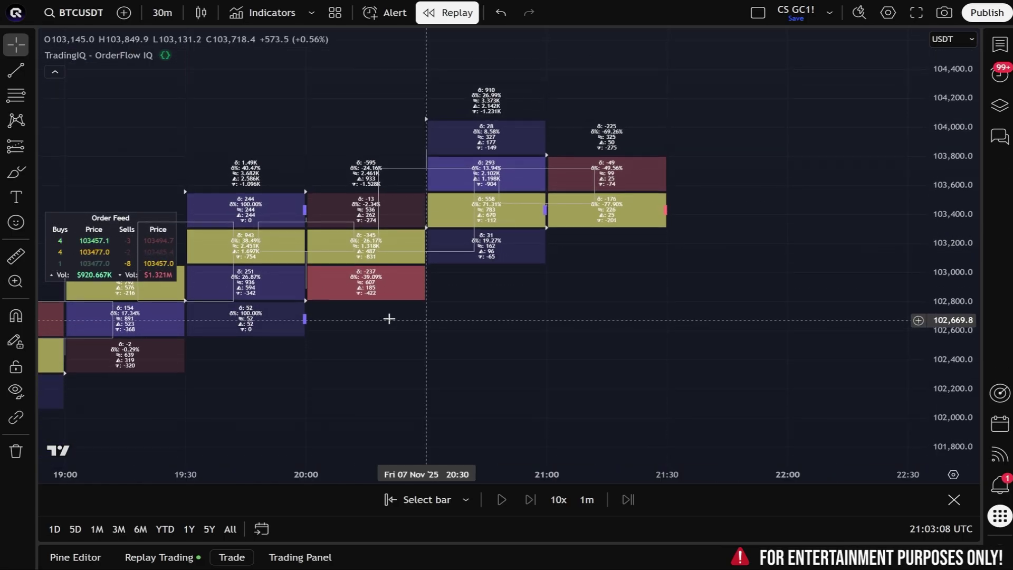
pyautogui.moveTo(378, 280); pyautogui.dragTo(426, 288)
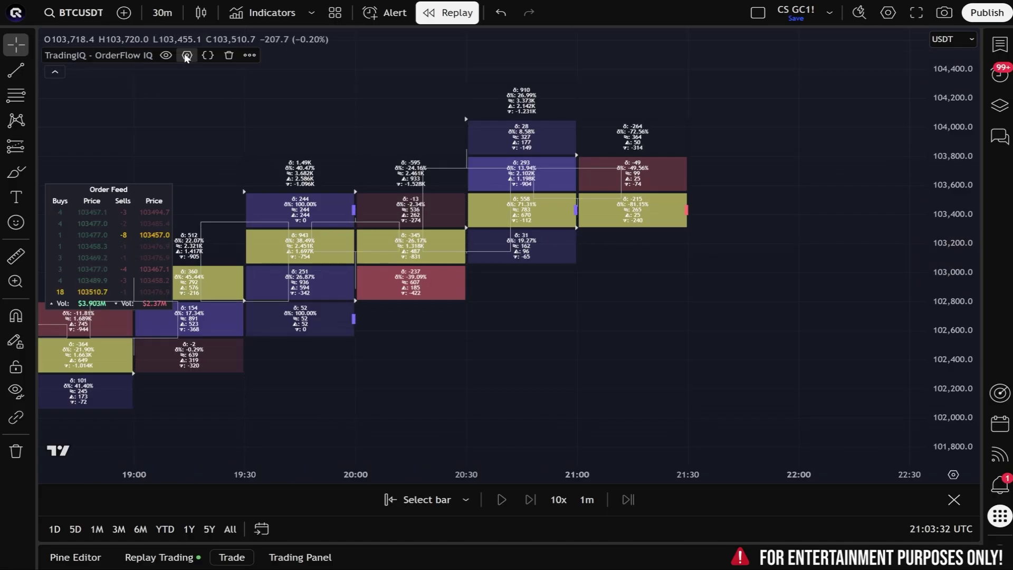
pyautogui.click(186, 55)
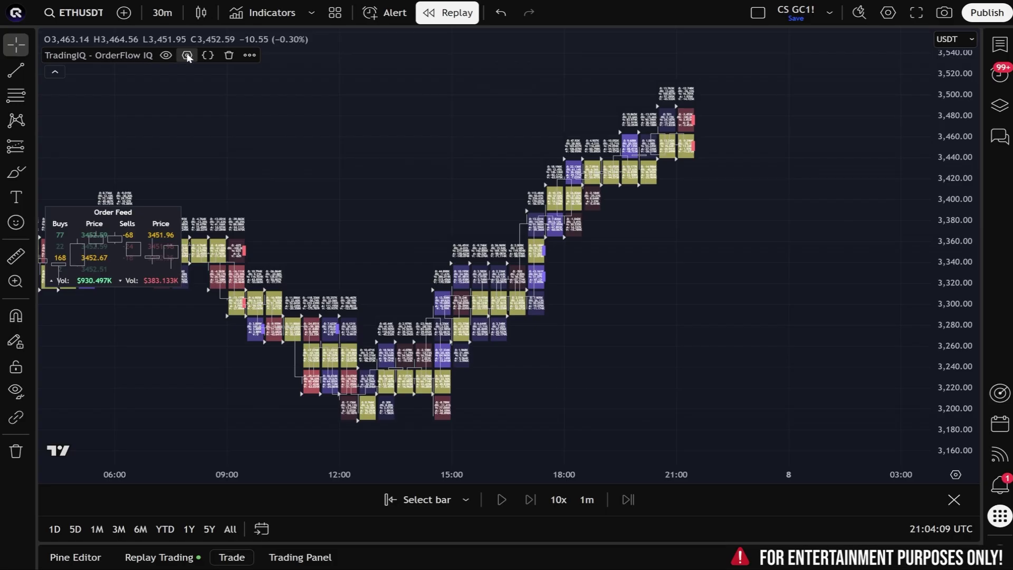
# Change the OrderFlow IQ Indicator Preset from On Chart to Bar Delta Stats
pyautogui.click(187, 55)
pyautogui.click(575, 150)
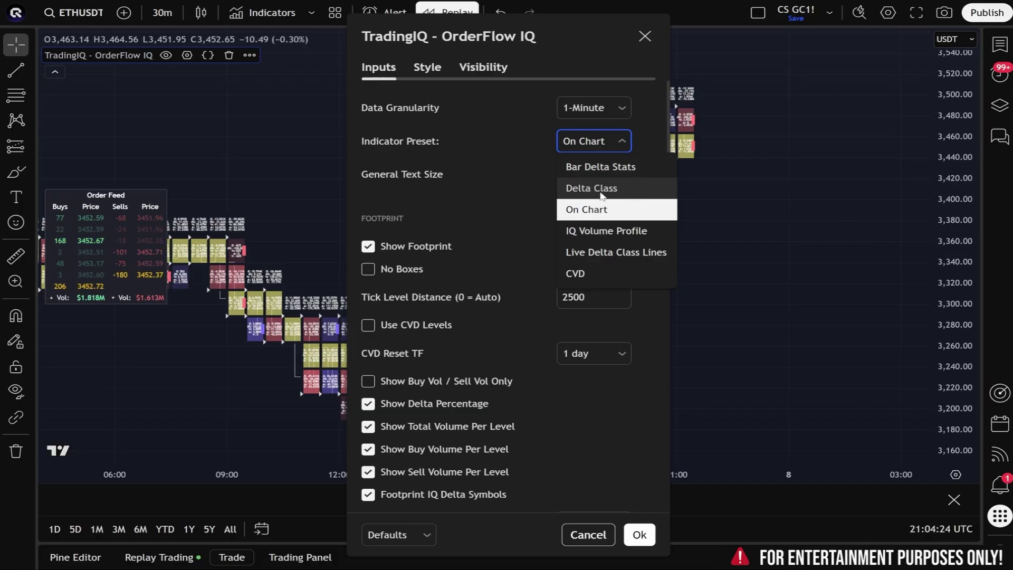
pyautogui.click(596, 174)
pyautogui.click(601, 141)
pyautogui.click(288, 150)
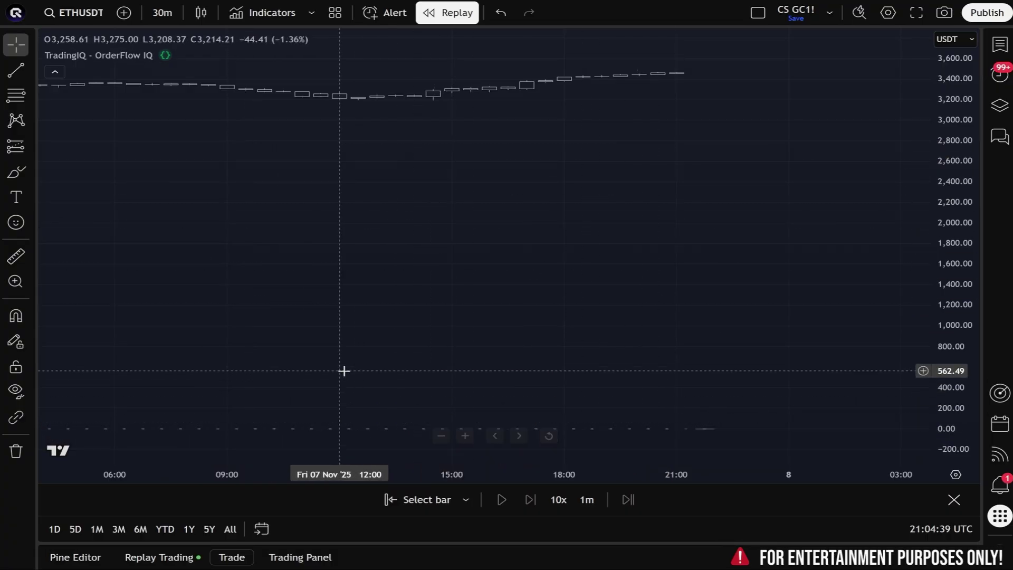
# Move OrderFlow IQ's Bar Delta Stats table to a new pane below the ETHUSDT candles
pyautogui.moveTo(75, 71)
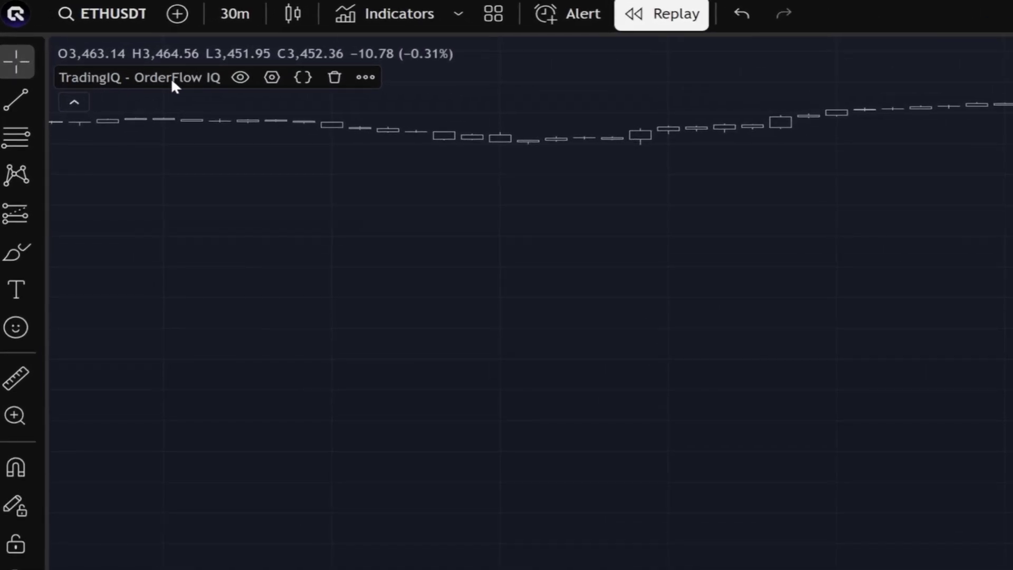
pyautogui.click(374, 79)
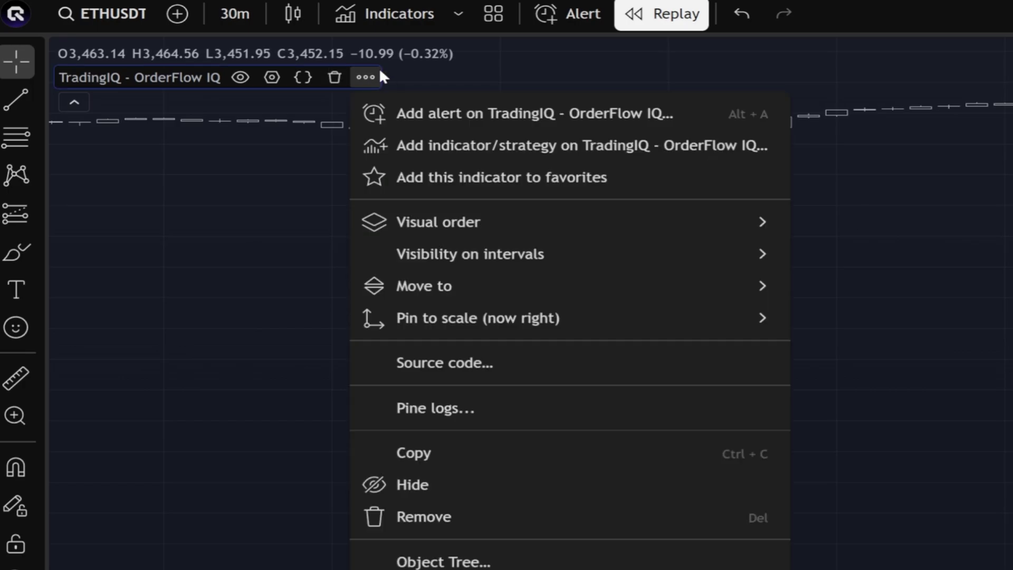
pyautogui.moveTo(470, 290)
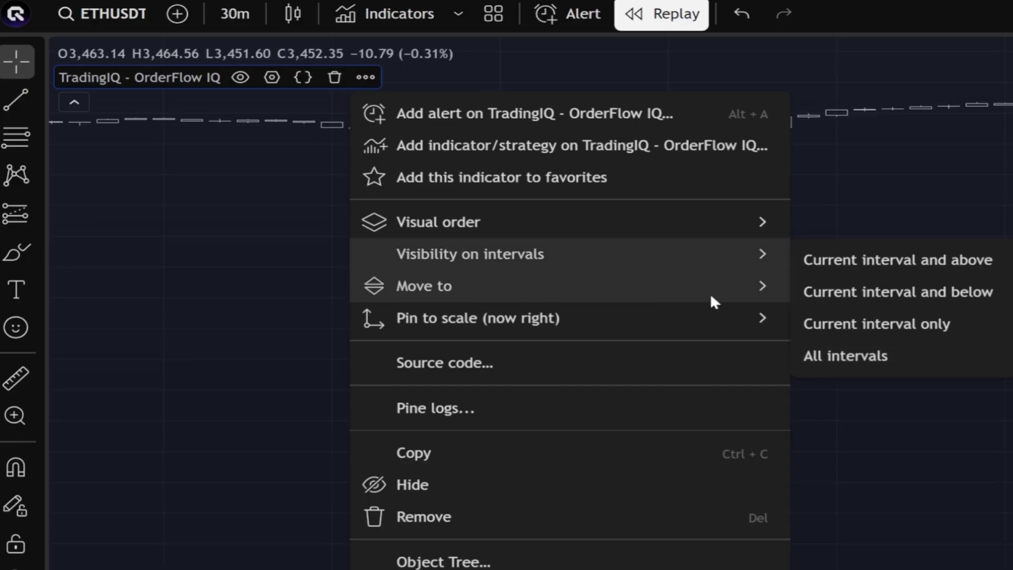
pyautogui.click(828, 326)
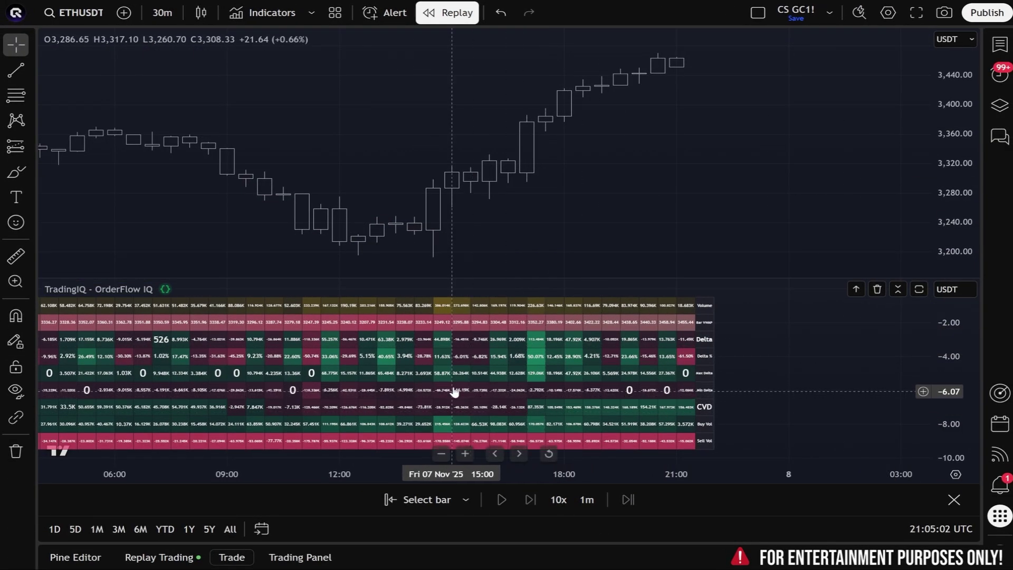
# Zoom the time axis to about 14:00–21:00 and make the stats pane slightly taller
pyautogui.scroll(3, 459, 374)
pyautogui.scroll(2, 538, 358)
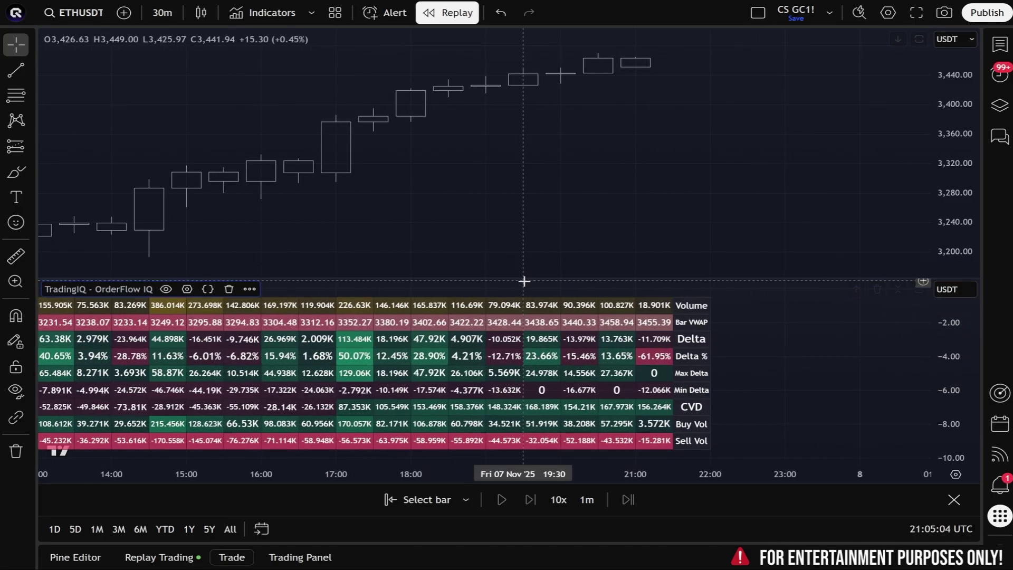
pyautogui.moveTo(524, 281); pyautogui.dragTo(518, 275)
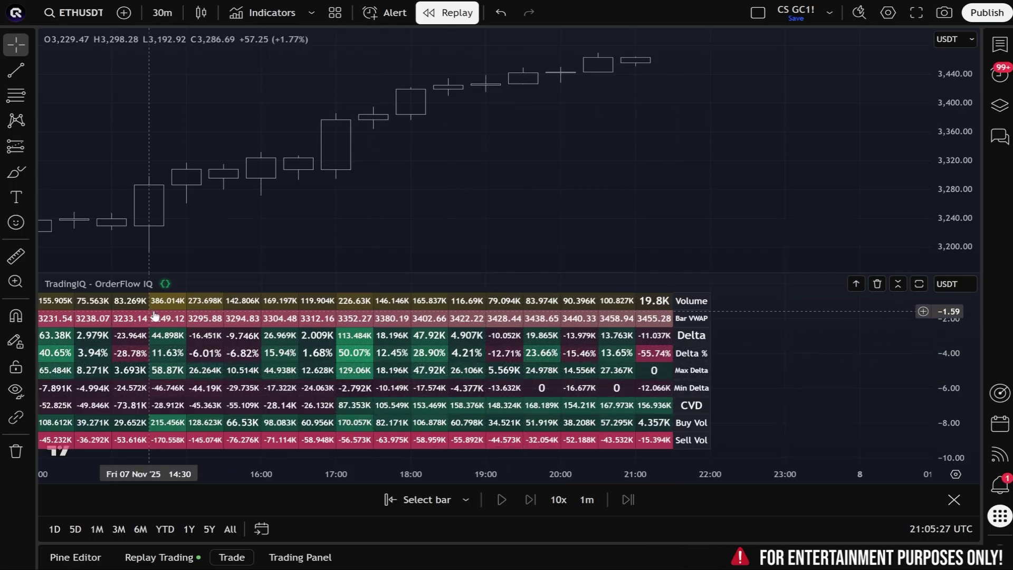
# Look over the OrderFlow IQ preset list, then cancel without changing anything
pyautogui.click(186, 284)
pyautogui.click(595, 148)
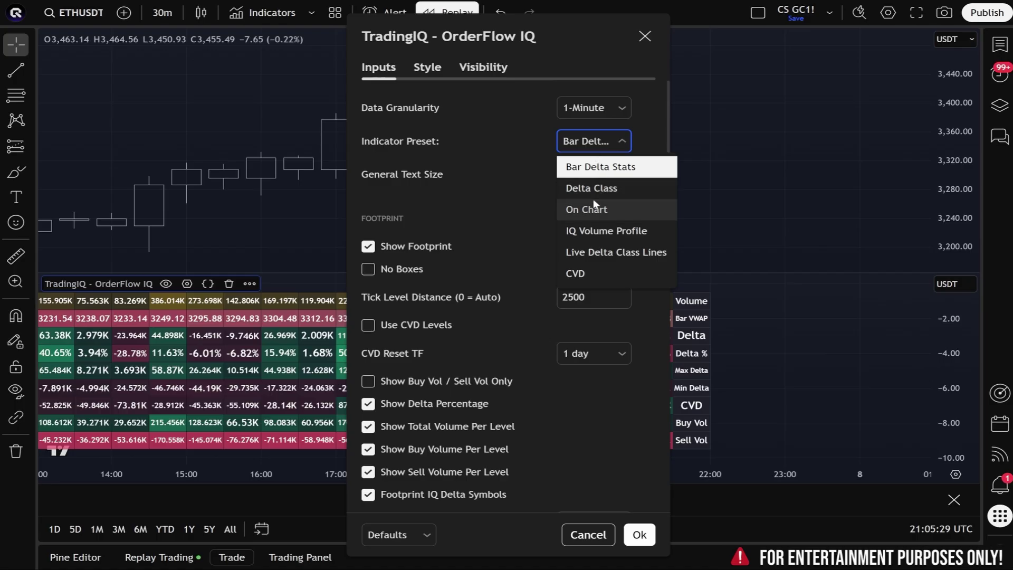
pyautogui.press('Escape')
pyautogui.press('Escape')
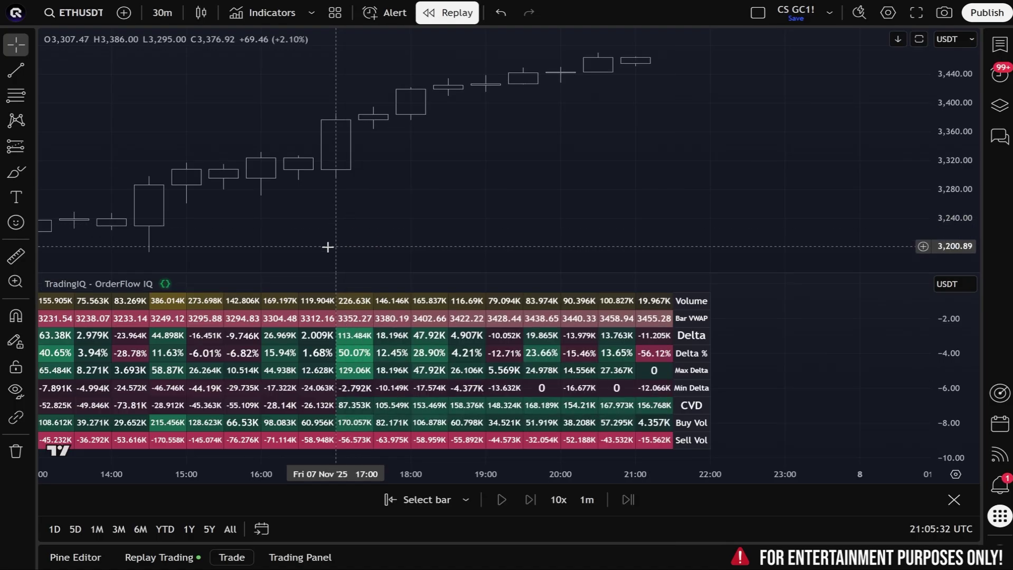
# Copy the OrderFlow IQ indicator from its legend's ••• menu
pyautogui.rightClick(116, 285)
pyautogui.press('Escape')
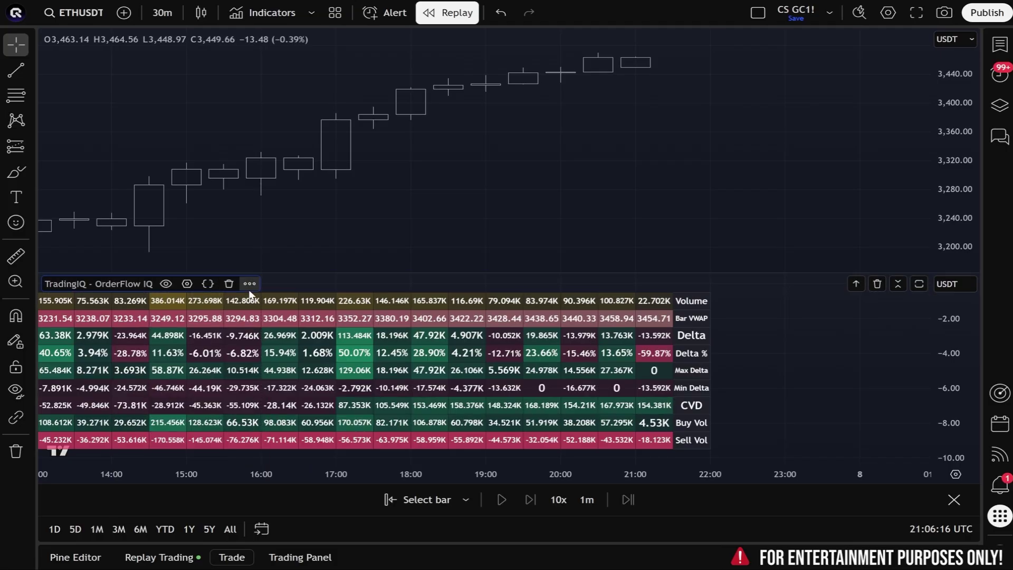
pyautogui.click(250, 284)
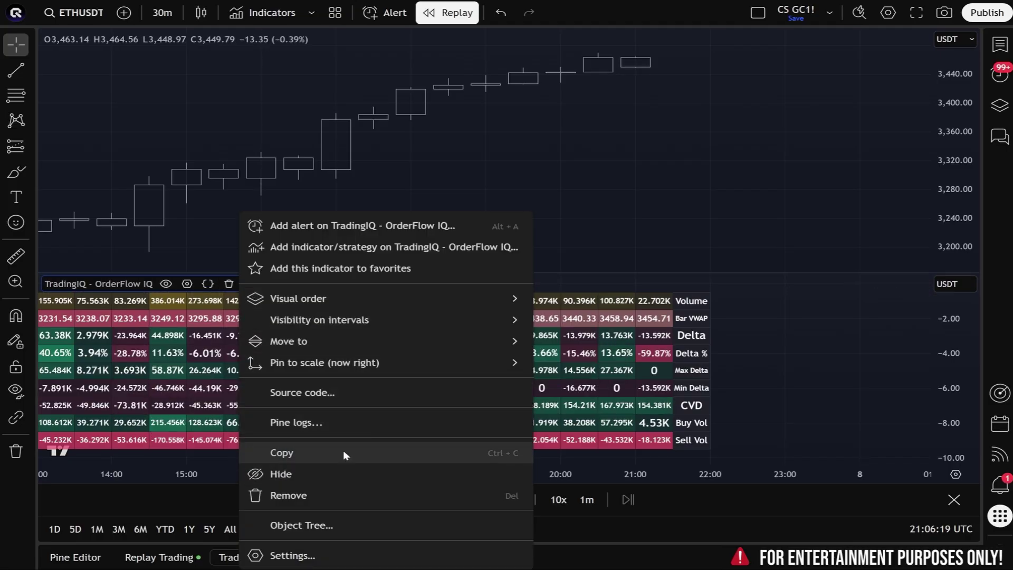
pyautogui.click(424, 460)
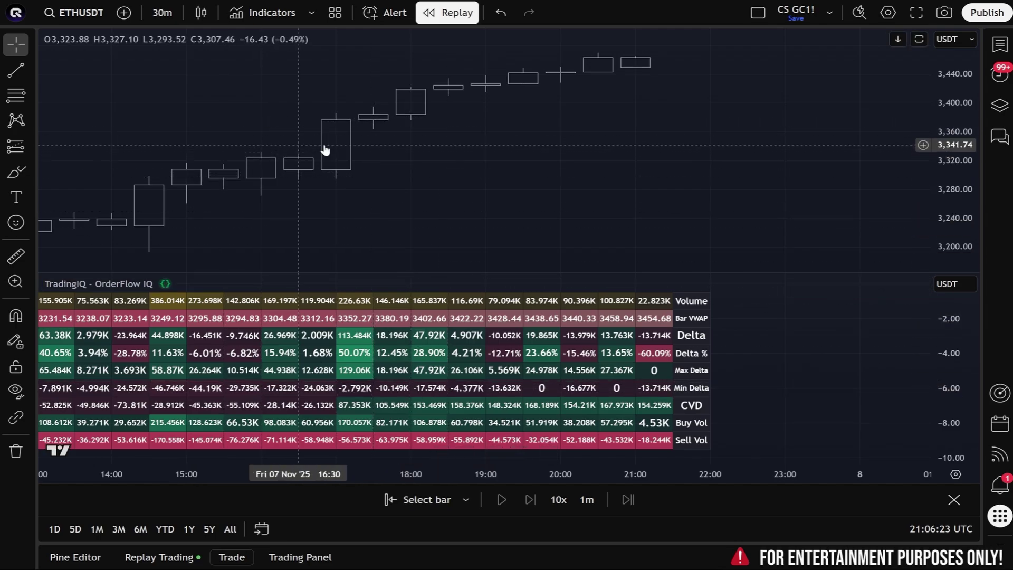
# Paste the copied OrderFlow IQ onto the ETHUSDT price pane
pyautogui.rightClick(422, 189)
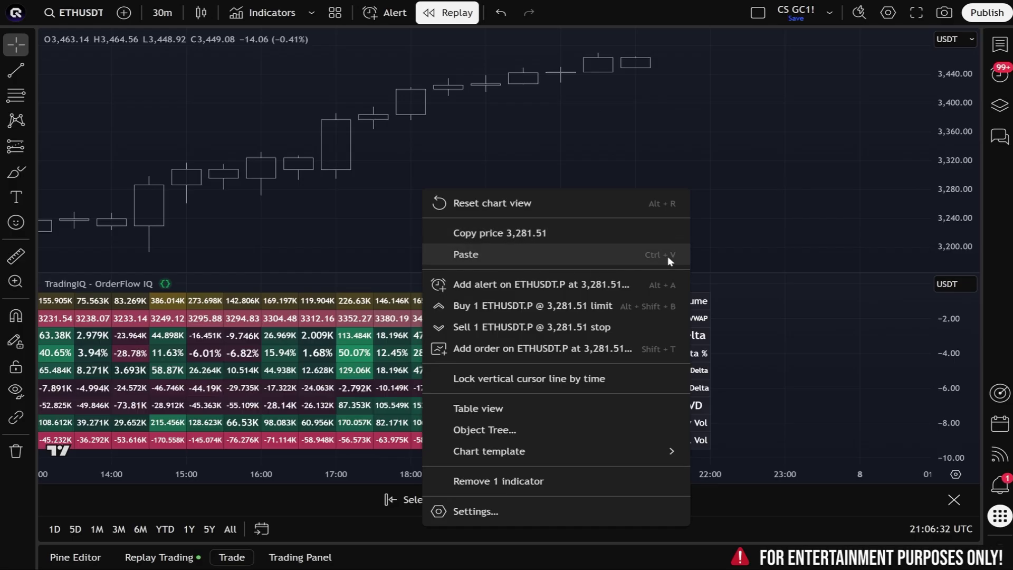
pyautogui.click(521, 258)
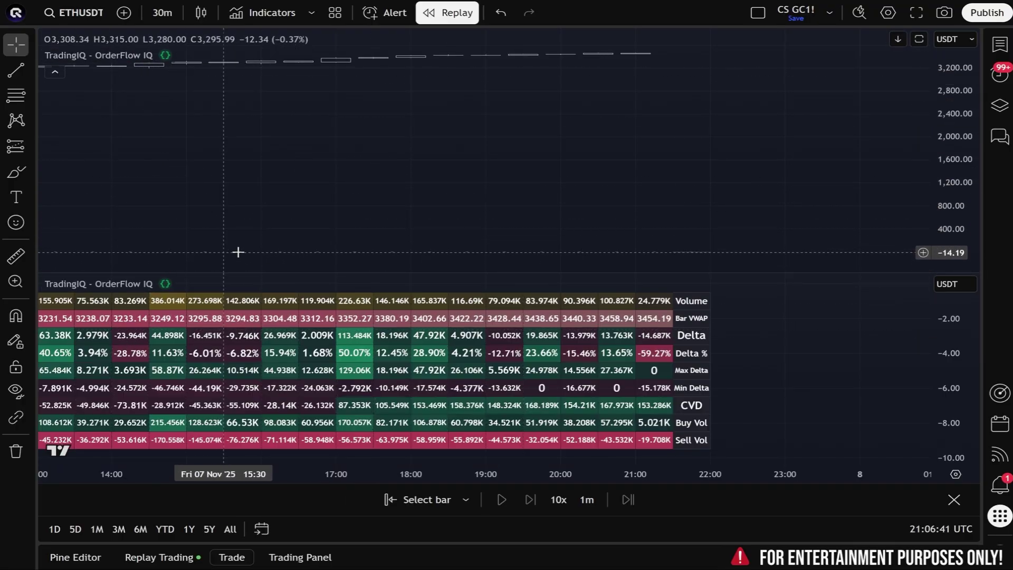
pyautogui.moveTo(135, 61)
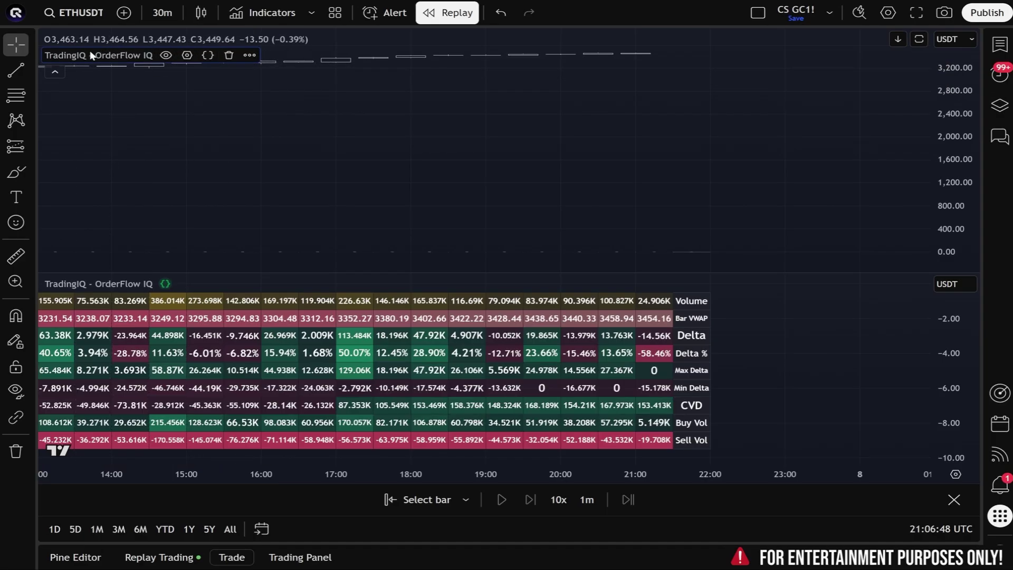
# Move the pasted OrderFlow IQ copy into its own new pane below
pyautogui.click(248, 55)
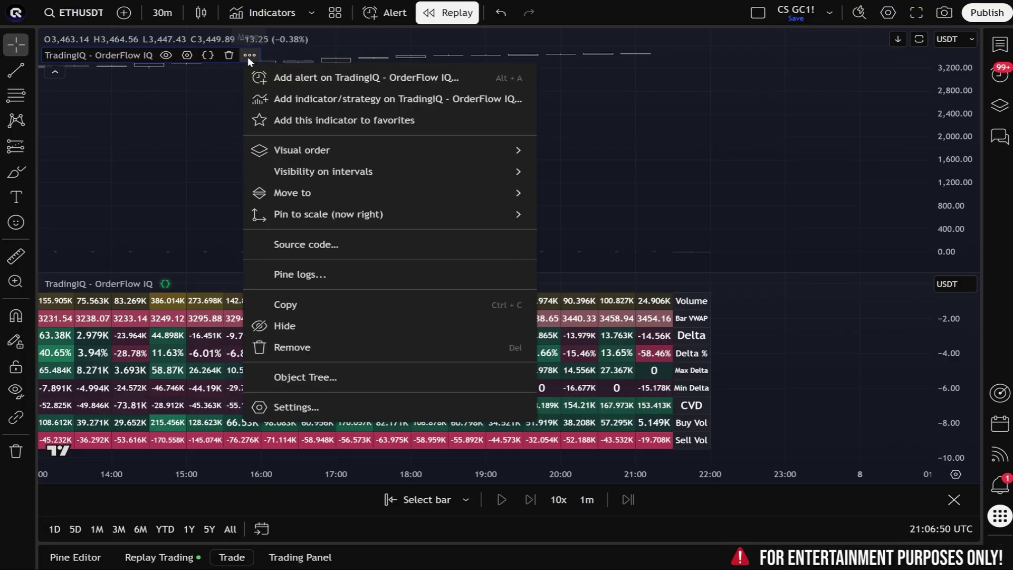
pyautogui.moveTo(310, 203)
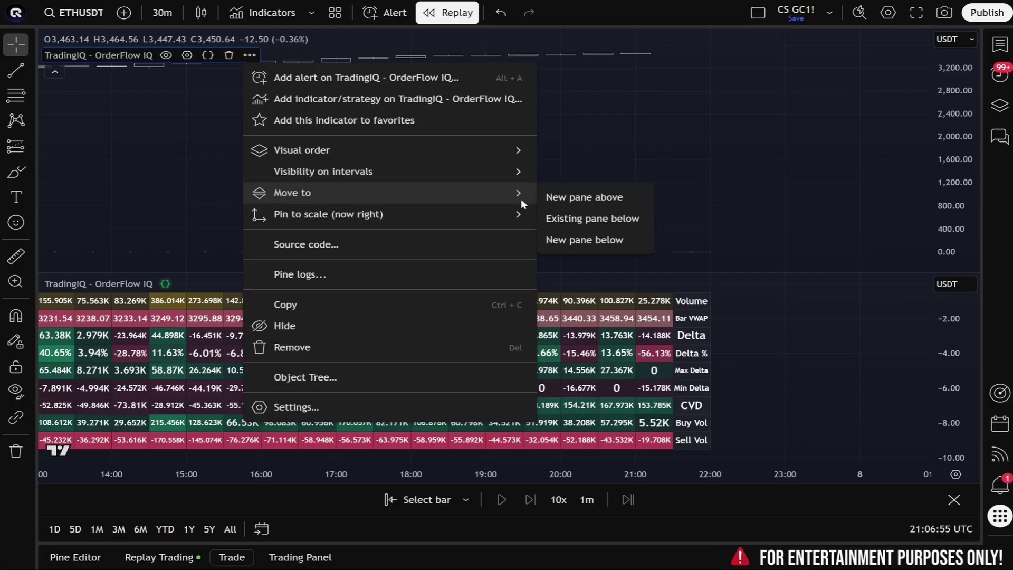
pyautogui.click(608, 240)
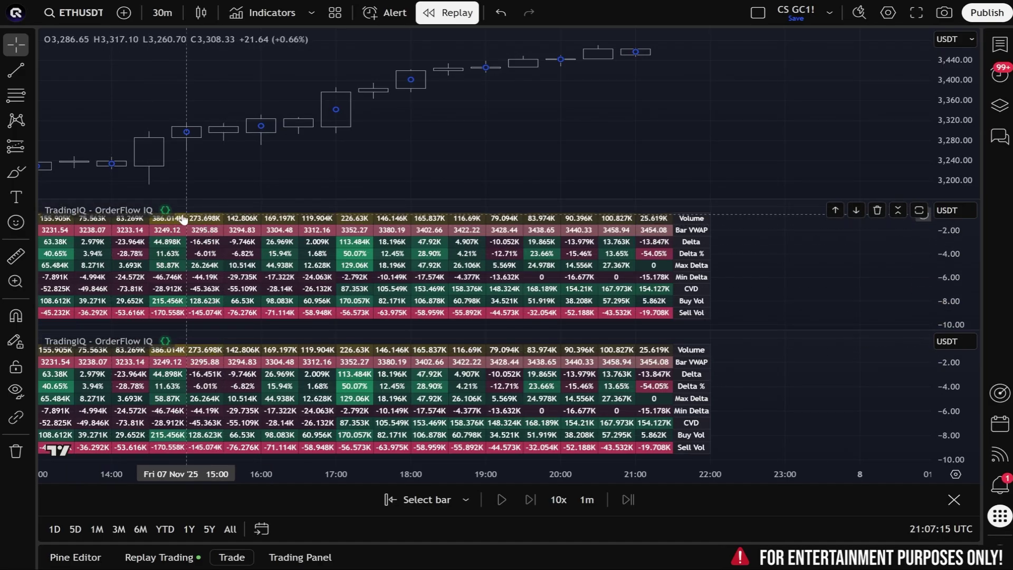
# Switch the upper OrderFlow IQ copy's Indicator Preset to Delta Class and confirm
pyautogui.moveTo(116, 213)
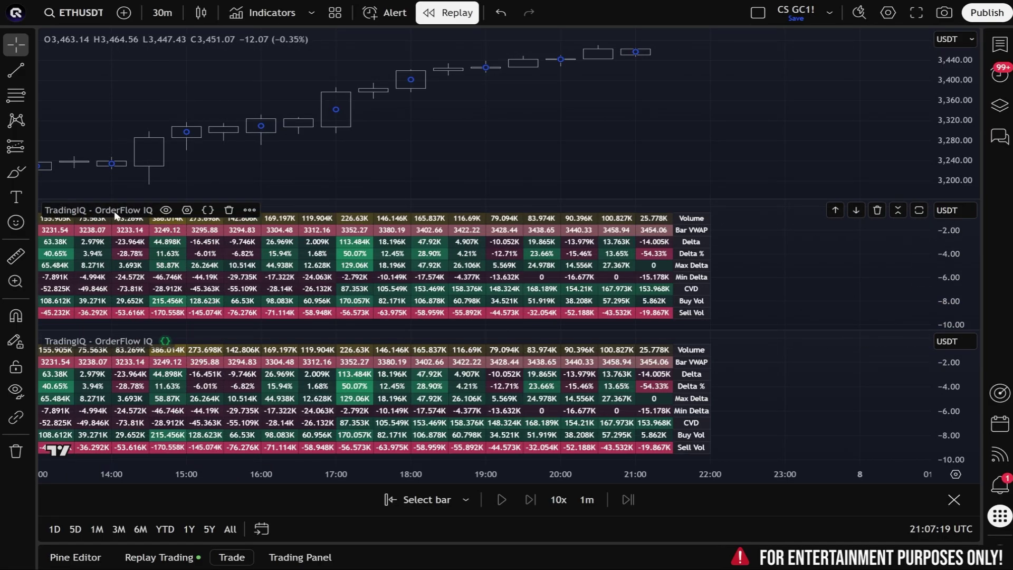
pyautogui.click(186, 210)
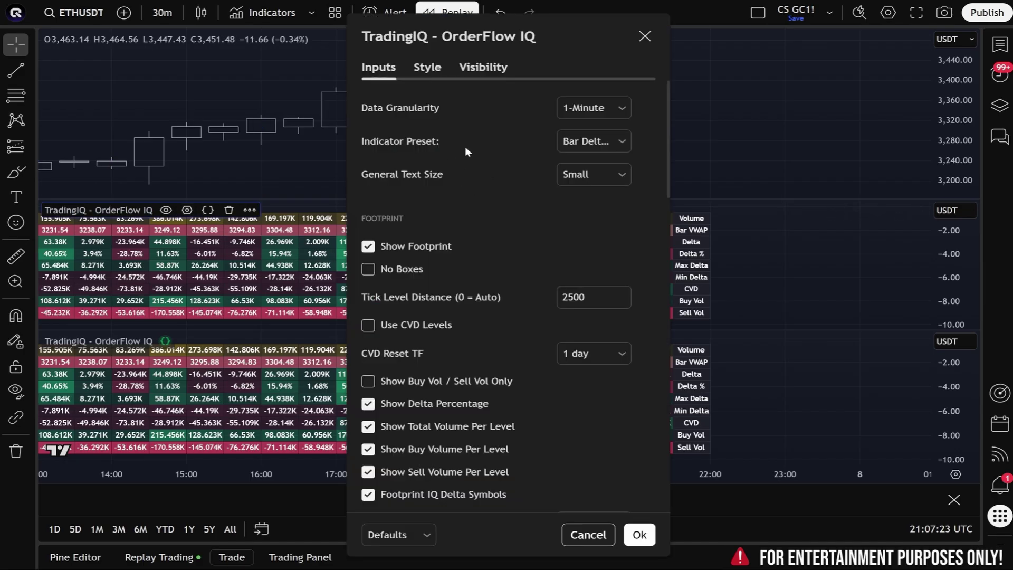
pyautogui.click(586, 142)
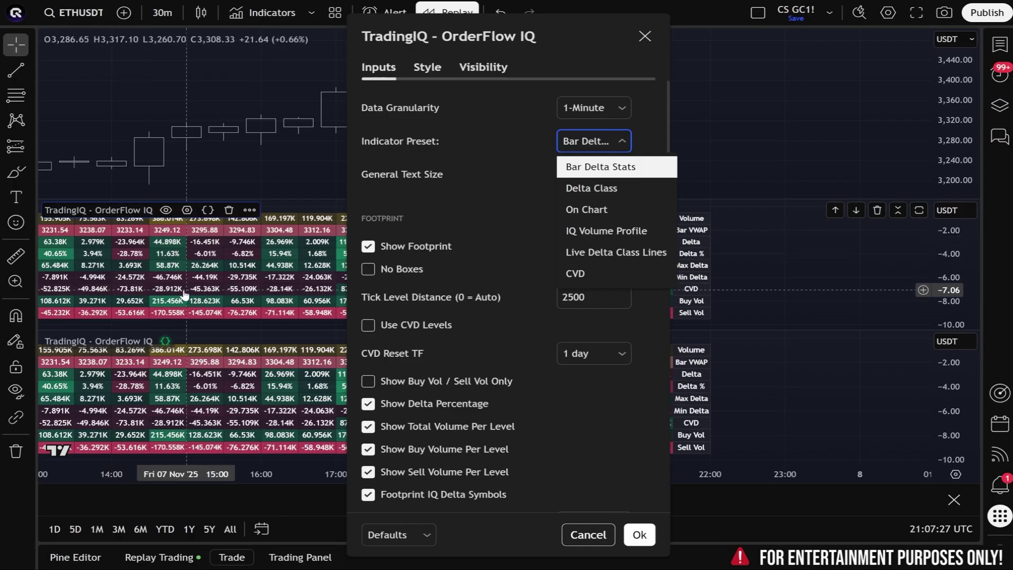
pyautogui.click(589, 190)
pyautogui.press('Return')
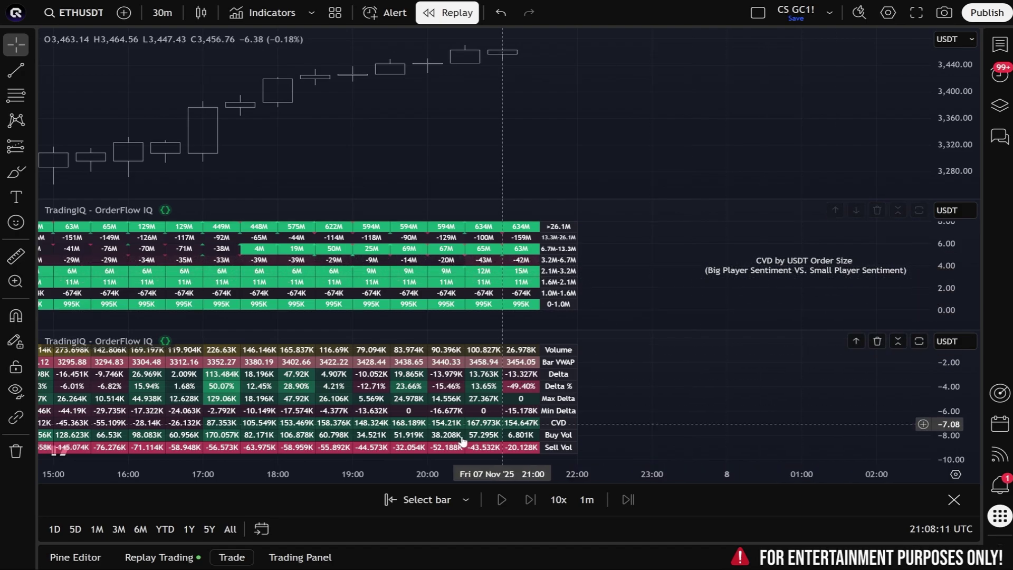
# Copy the Delta Class OrderFlow IQ indicator and paste it onto the ETHUSDT price pane
pyautogui.rightClick(123, 211)
pyautogui.click(250, 210)
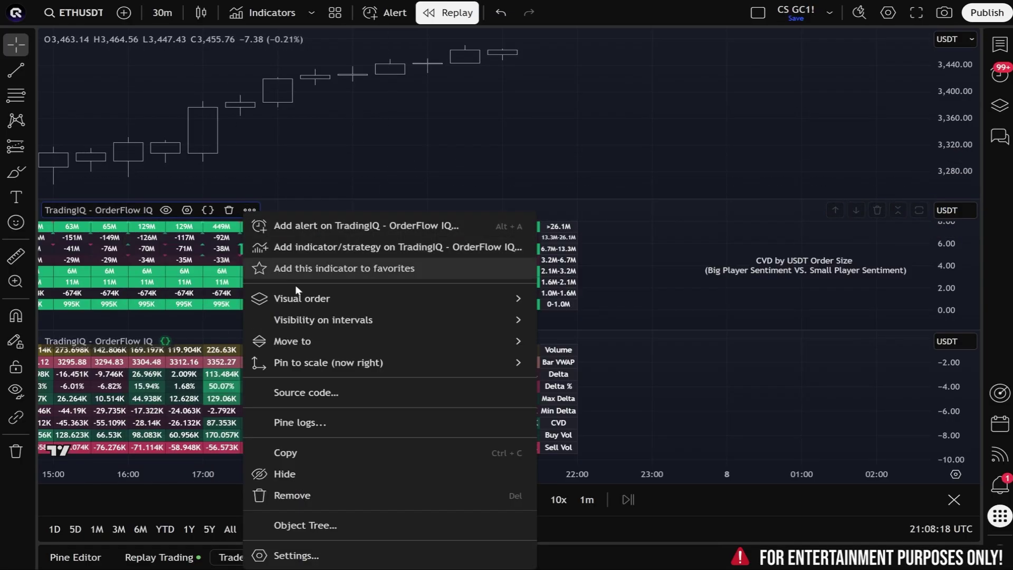
pyautogui.moveTo(301, 300)
pyautogui.click(365, 458)
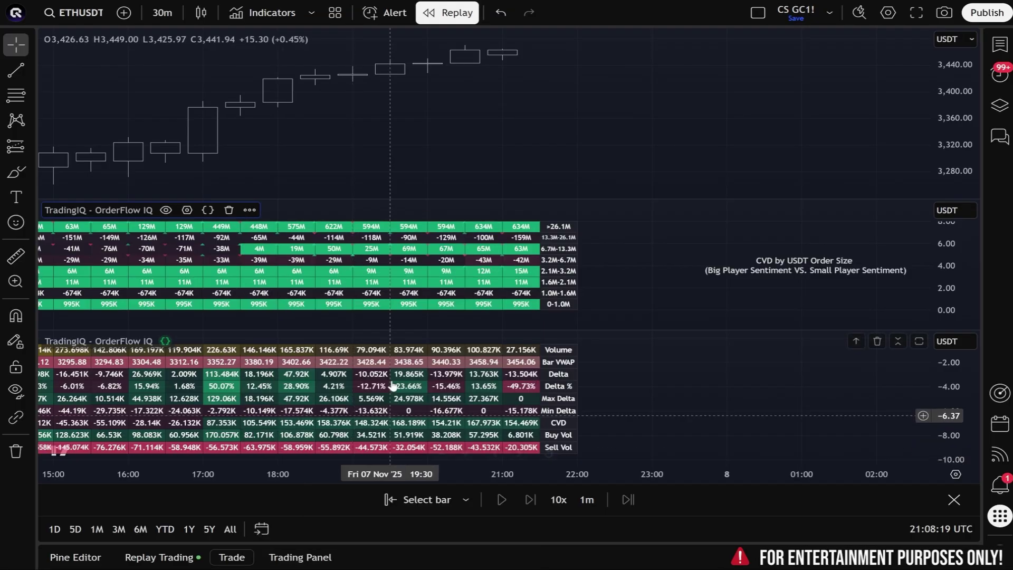
pyautogui.rightClick(415, 133)
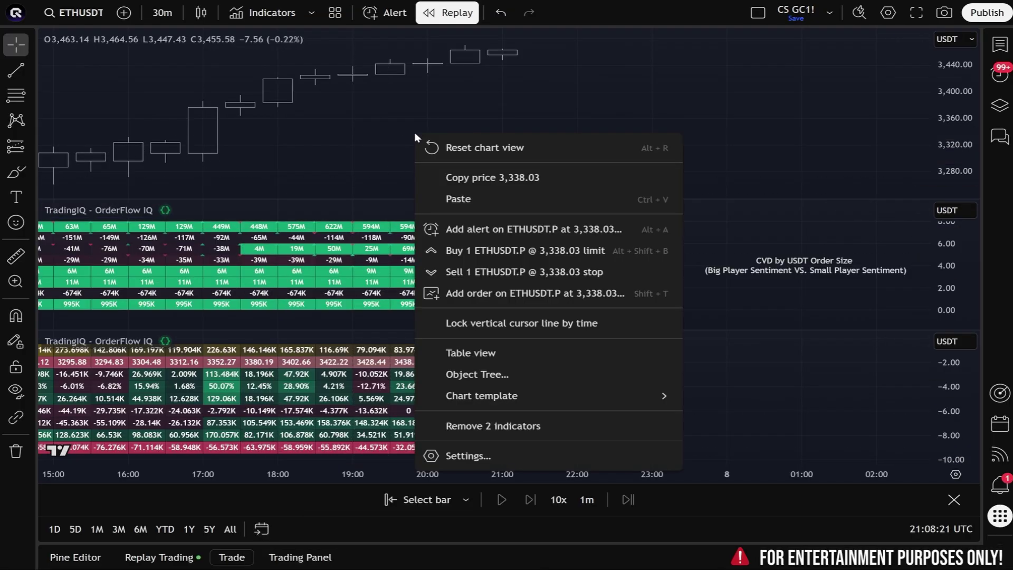
pyautogui.click(458, 199)
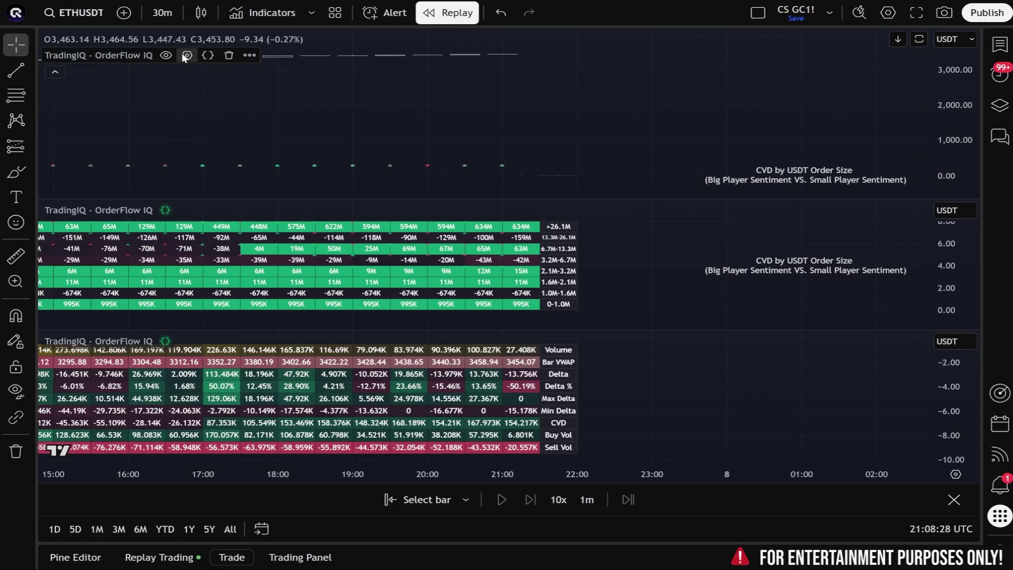
# Switch the top OrderFlow IQ instance to the On Chart preset and zoom into the footprint bars
pyautogui.click(184, 56)
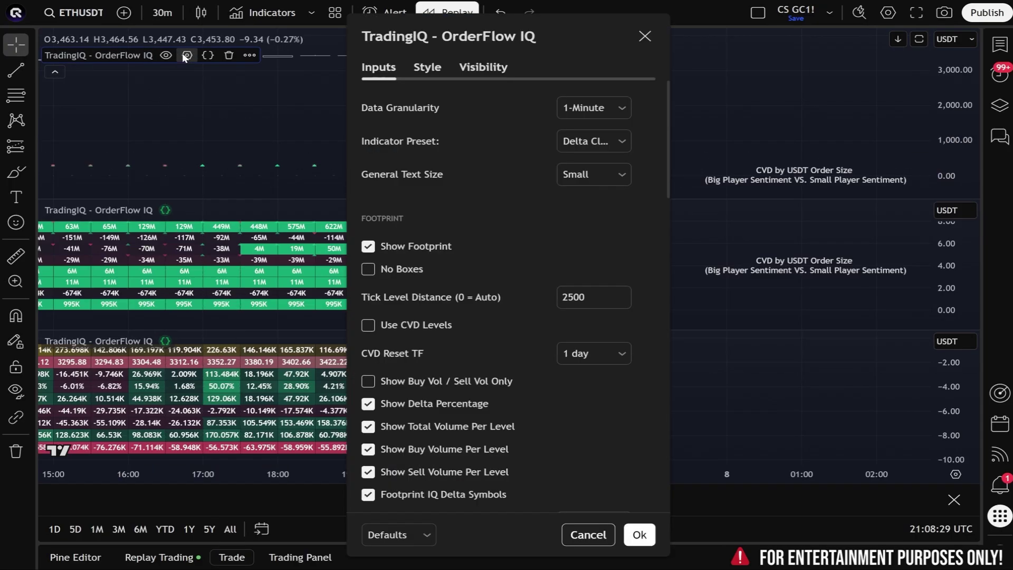
pyautogui.click(579, 147)
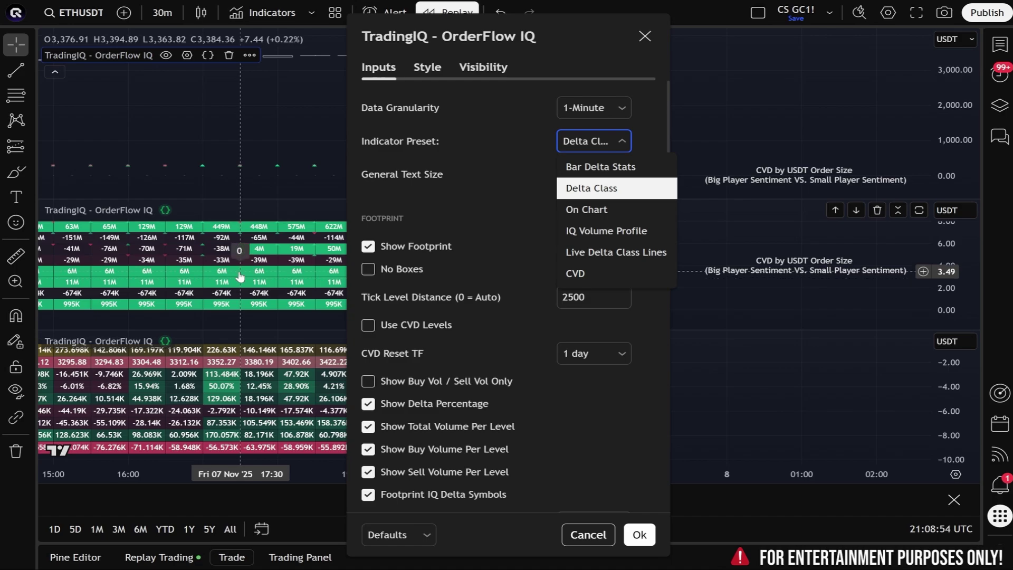
pyautogui.click(587, 210)
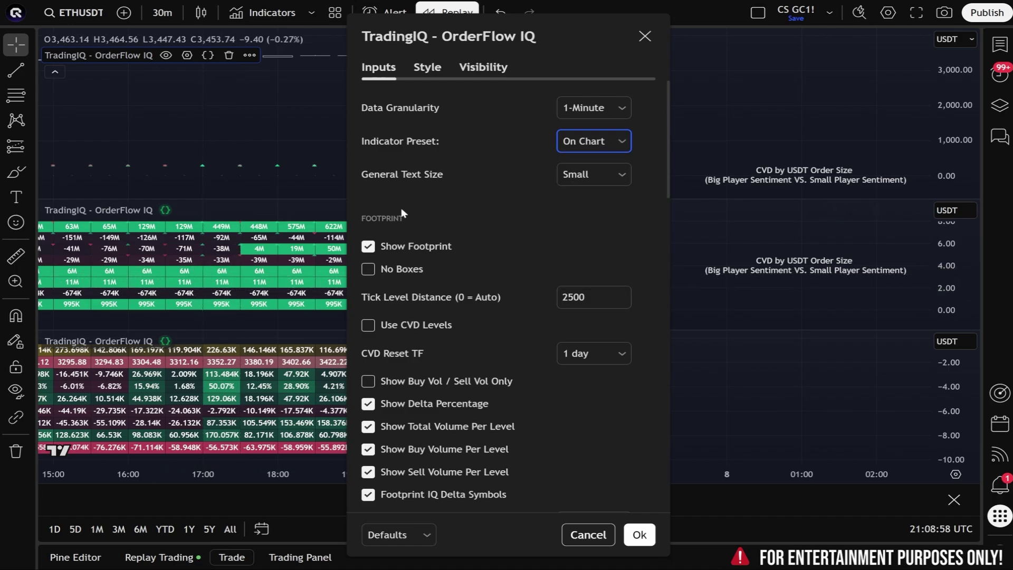
pyautogui.press('Escape')
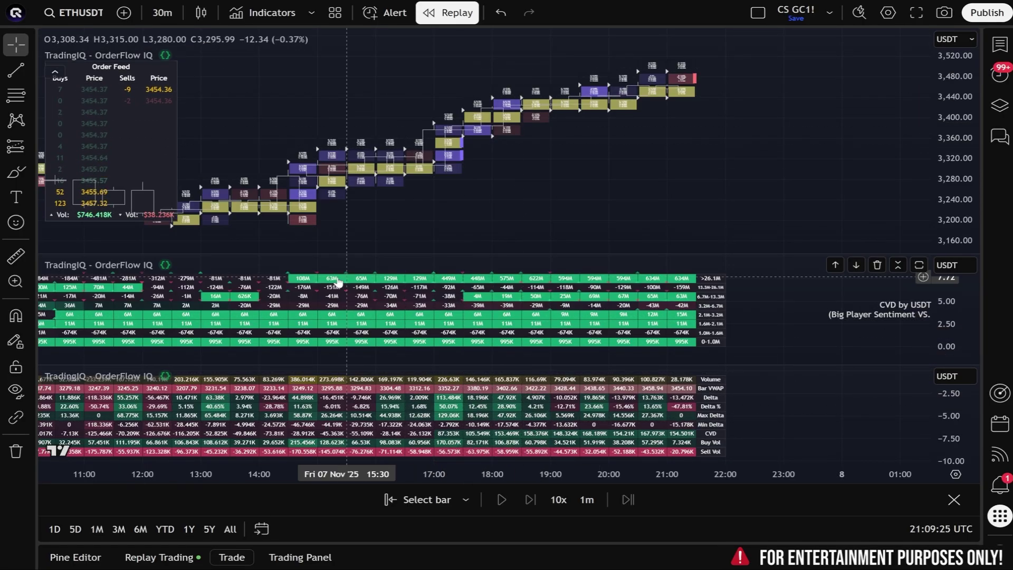
pyautogui.scroll(5, 437, 220)
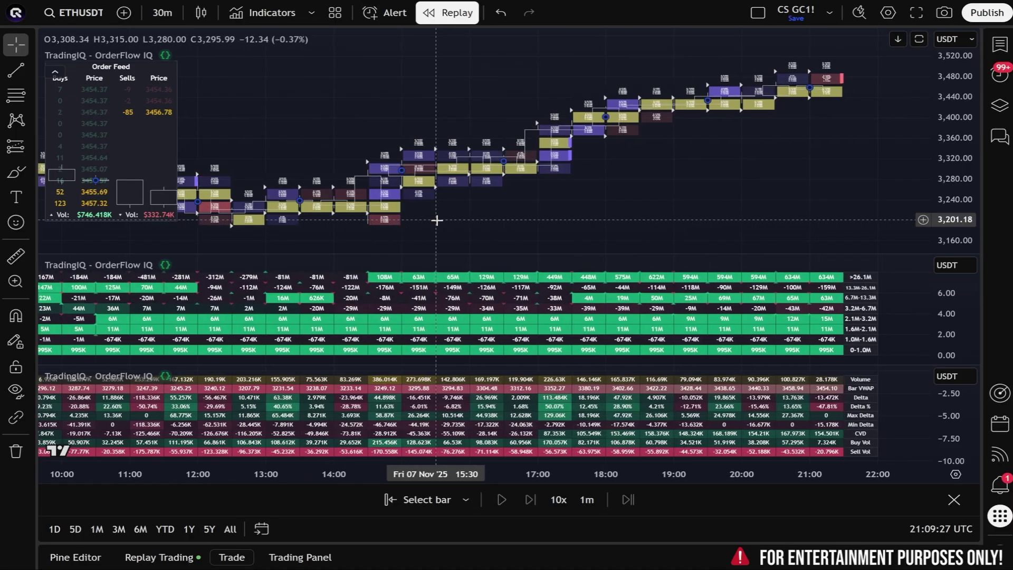
pyautogui.scroll(4, 437, 220)
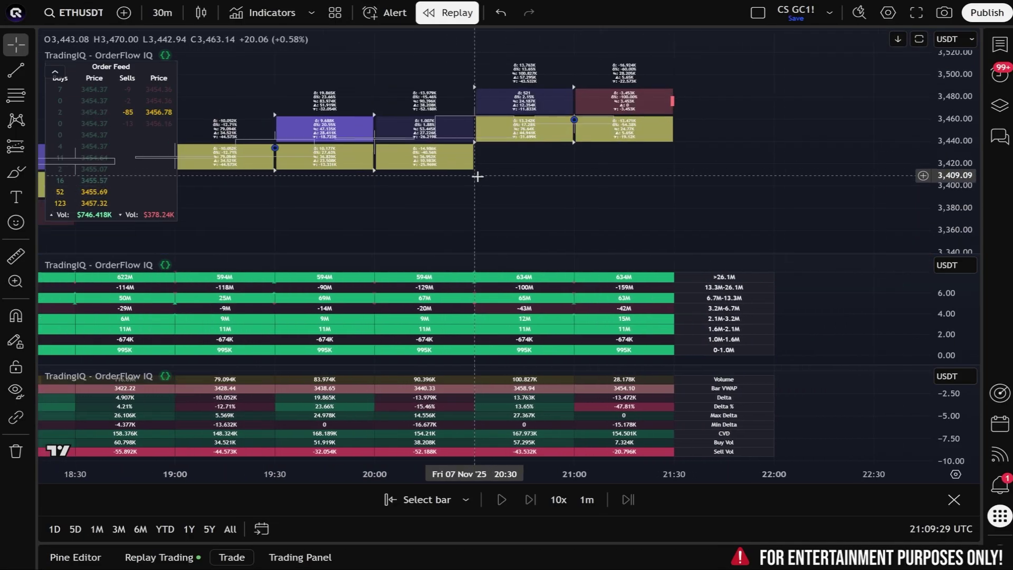
pyautogui.doubleClick(556, 128)
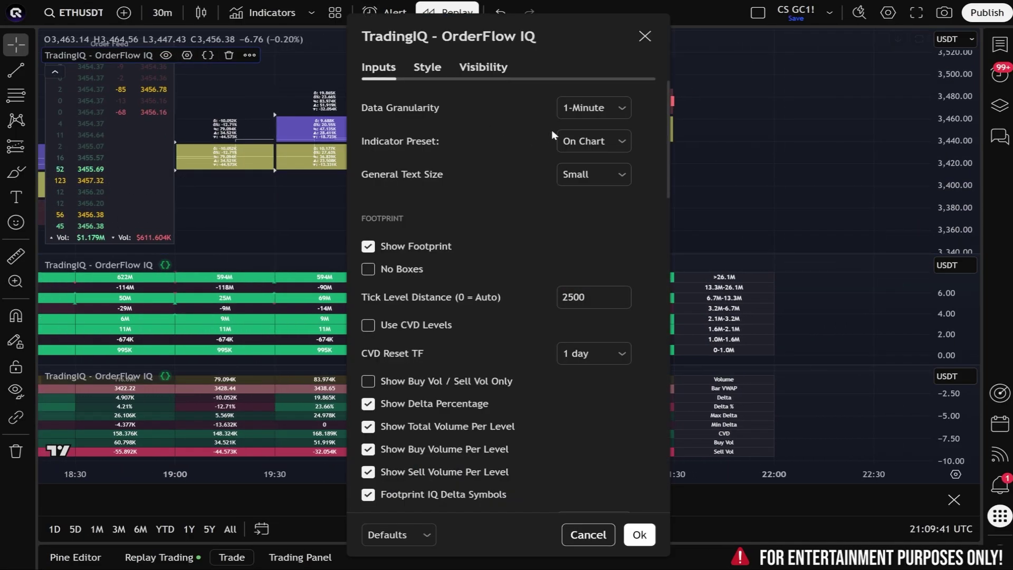
pyautogui.click(611, 139)
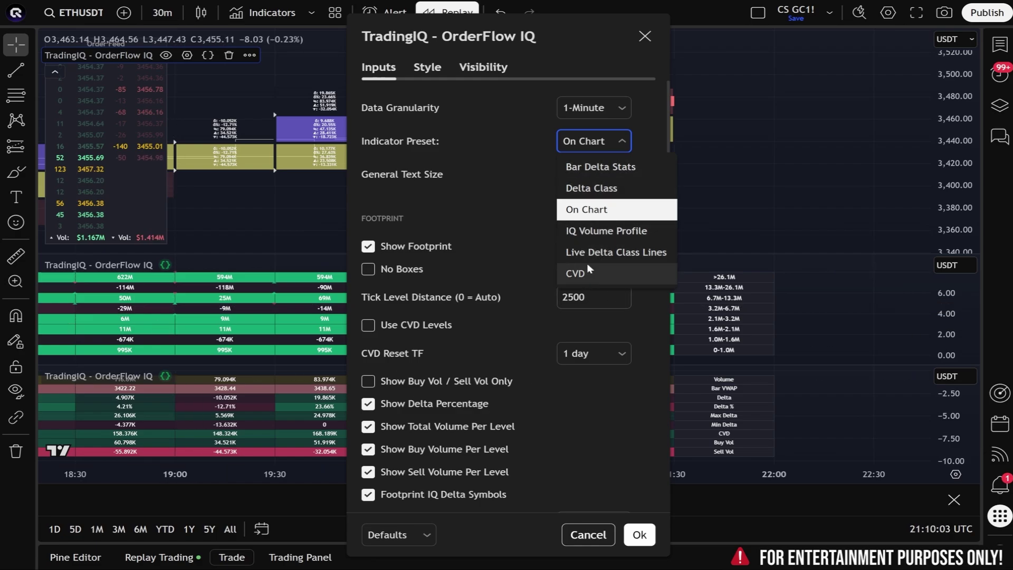
pyautogui.scroll(-2, 491, 183)
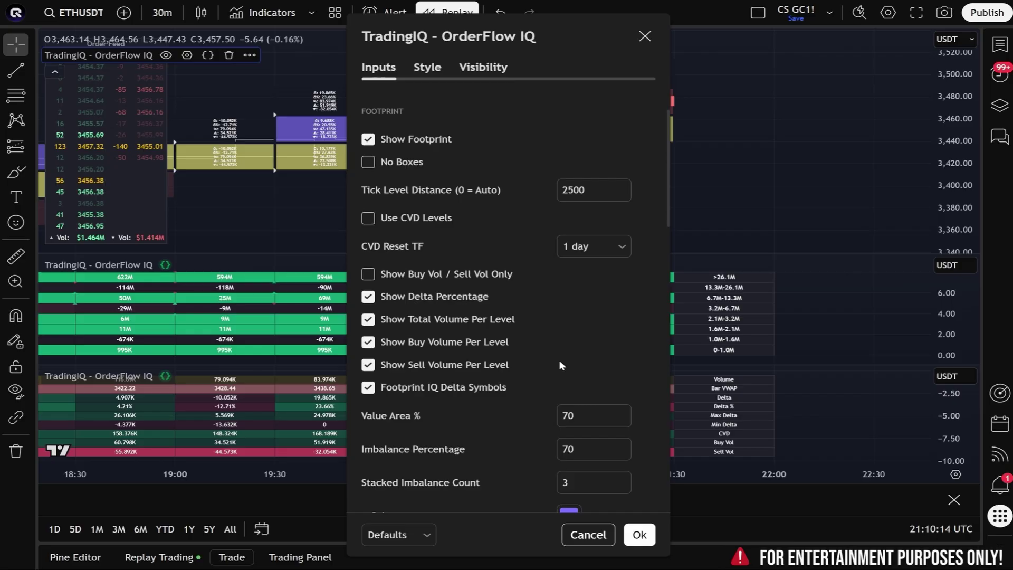
pyautogui.scroll(-13, 572, 267)
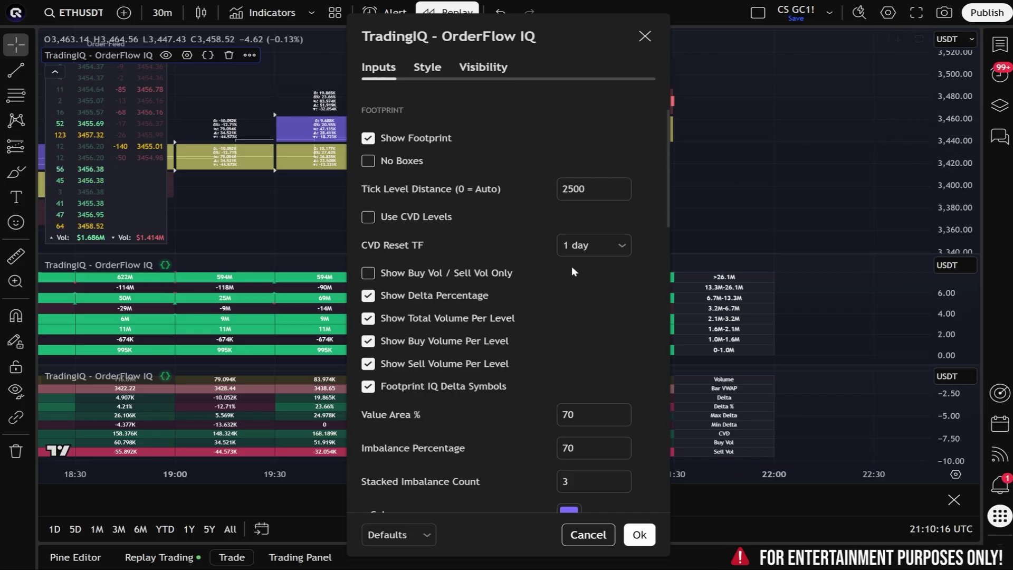
pyautogui.scroll(-3, 572, 267)
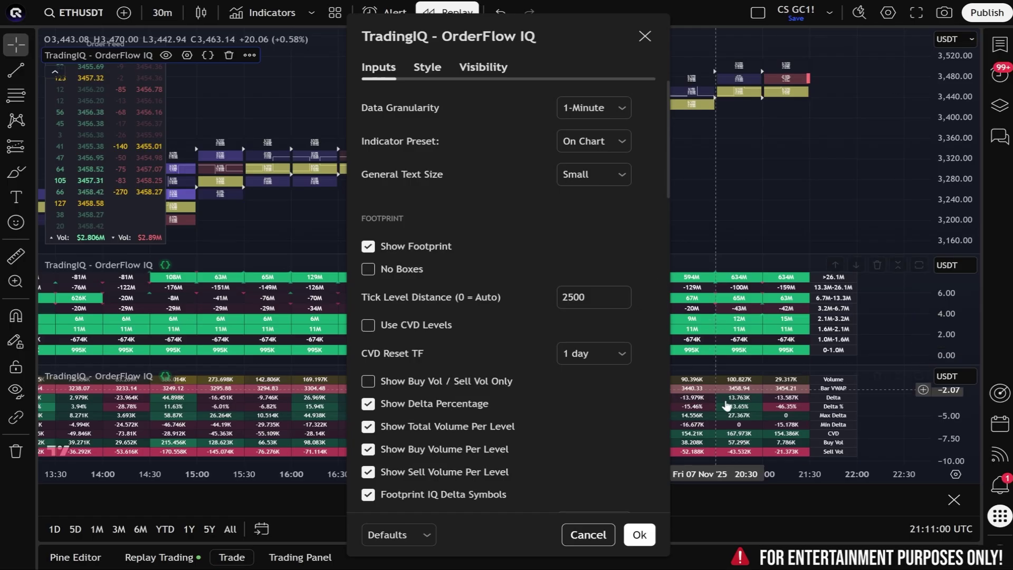
pyautogui.scroll(-5, 507, 390)
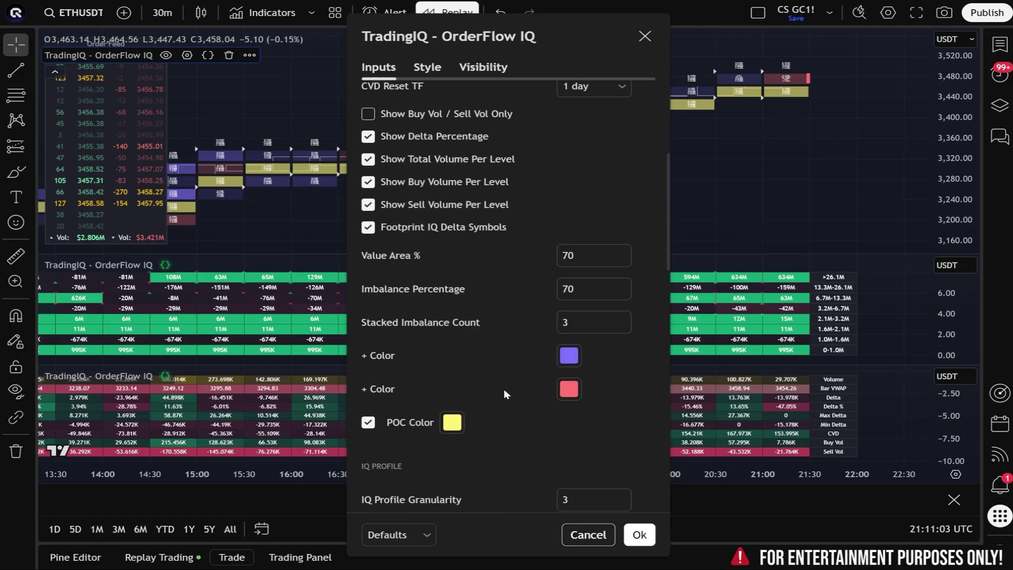
pyautogui.scroll(5, 507, 391)
pyautogui.click(593, 141)
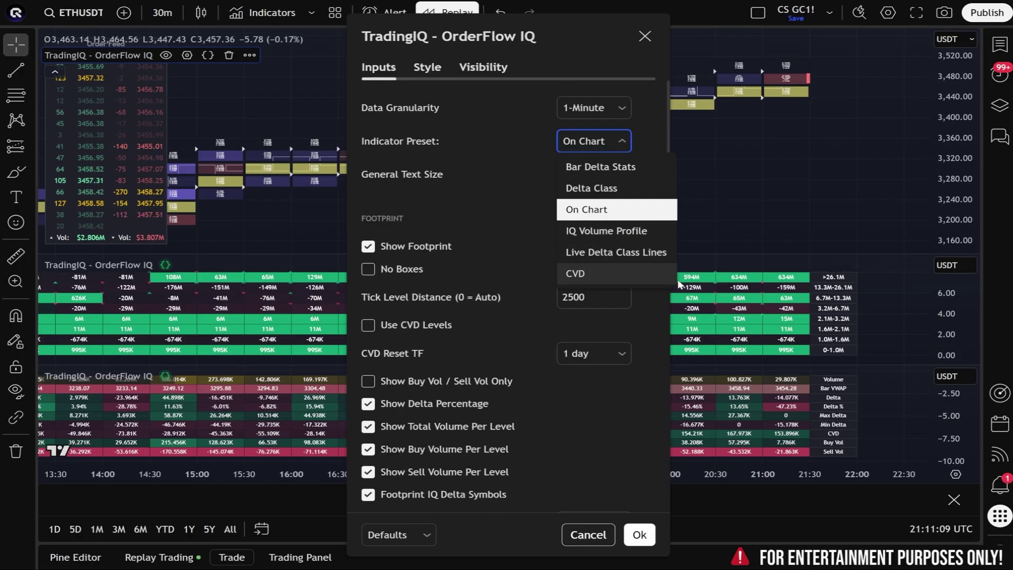
pyautogui.click(524, 219)
pyautogui.scroll(-2, 411, 248)
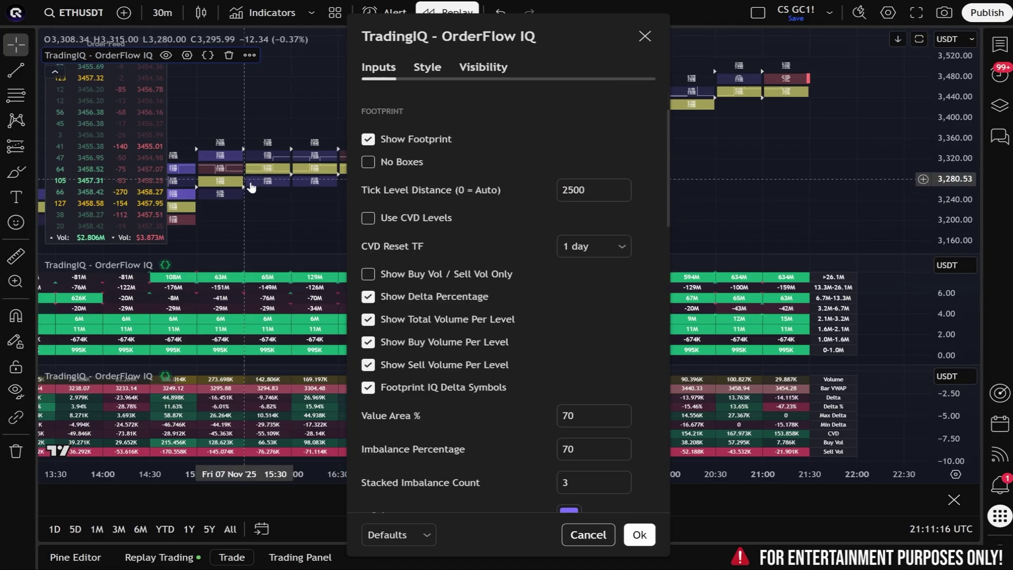
pyautogui.click(620, 245)
pyautogui.click(521, 216)
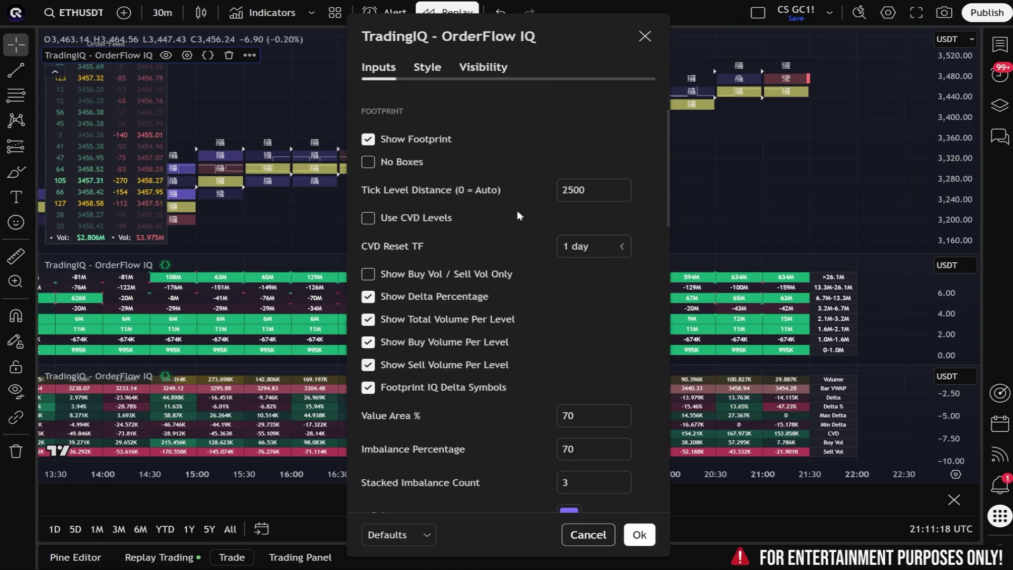
pyautogui.scroll(-2, 532, 261)
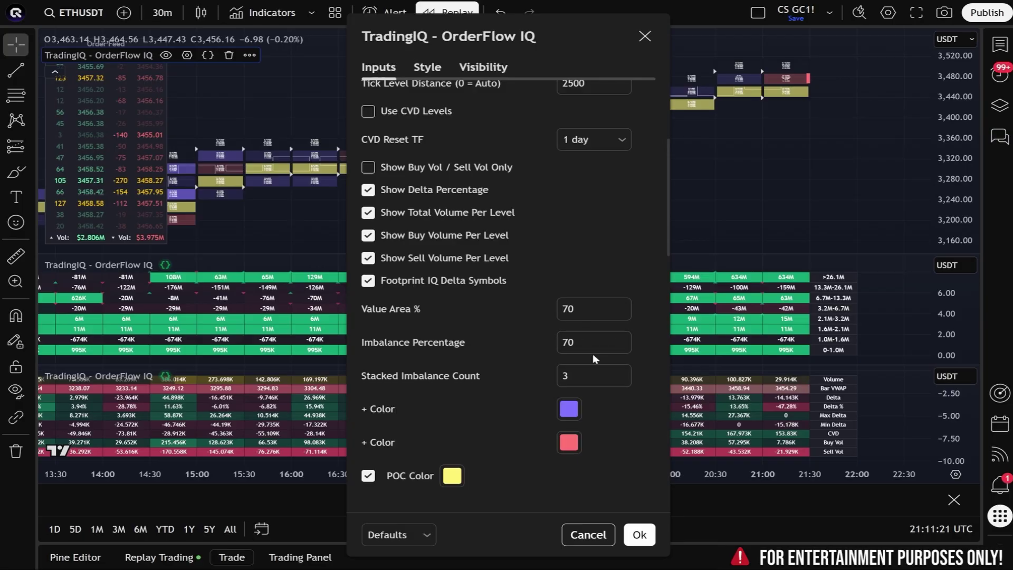
pyautogui.scroll(-7, 588, 368)
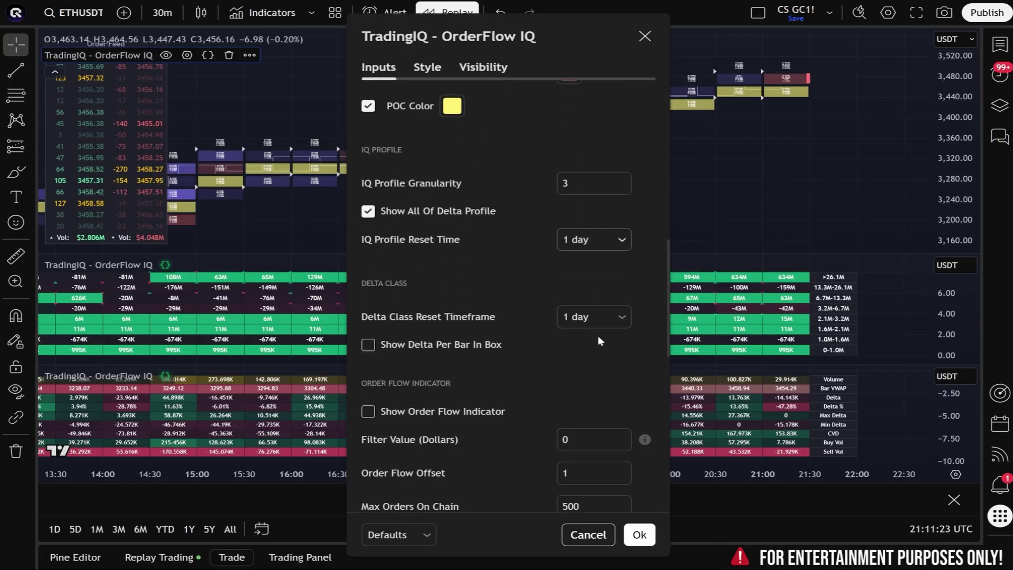
pyautogui.scroll(-1, 536, 174)
pyautogui.scroll(-2, 483, 146)
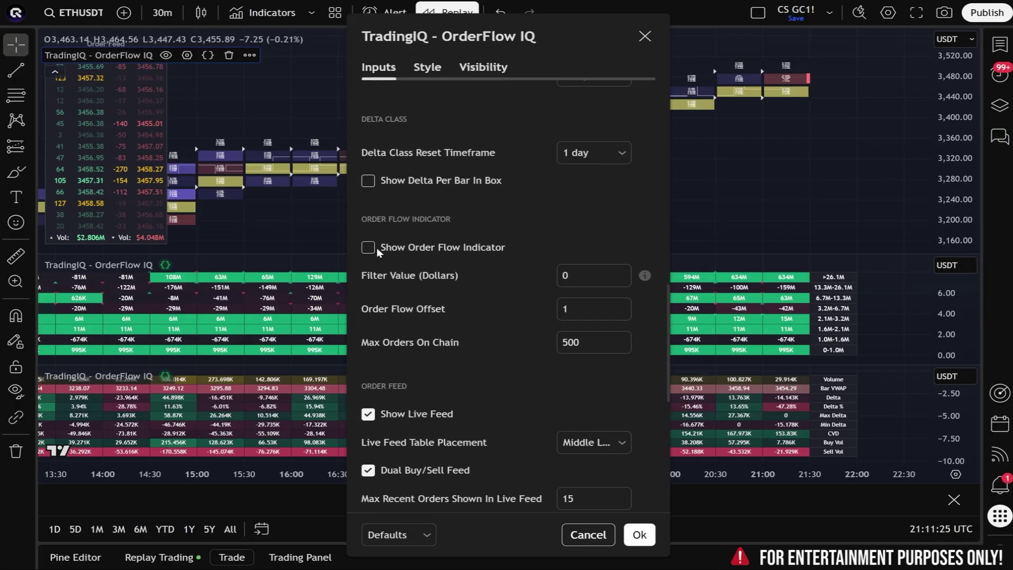
pyautogui.scroll(-6, 471, 283)
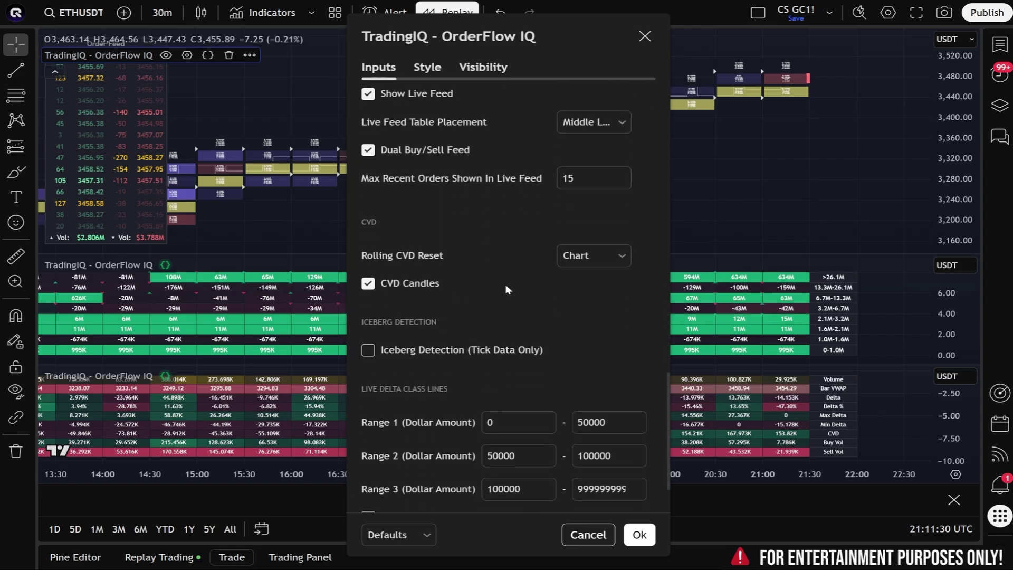
pyautogui.scroll(2, 506, 289)
pyautogui.press('Escape')
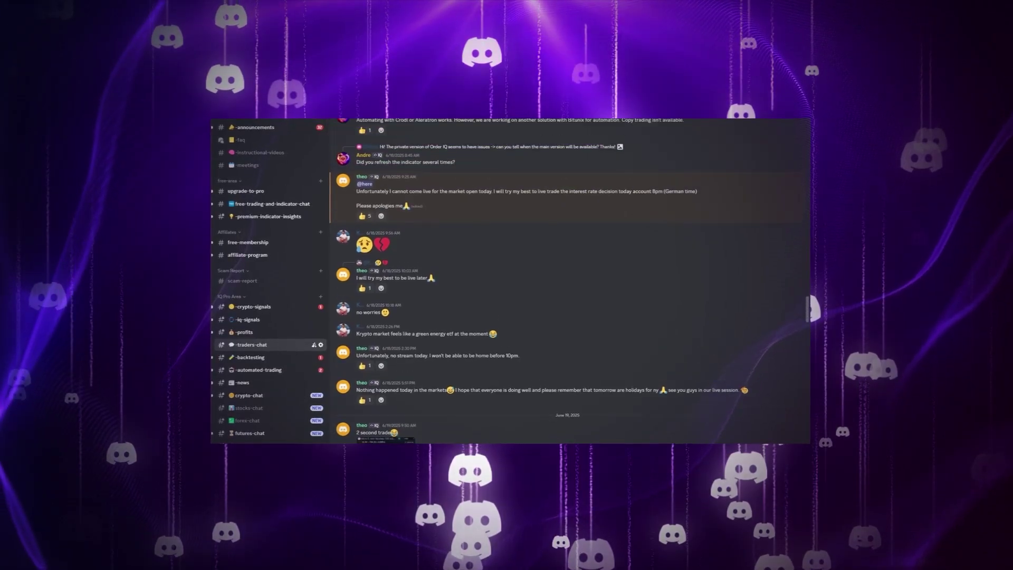
pyautogui.scroll(10, 570, 279)
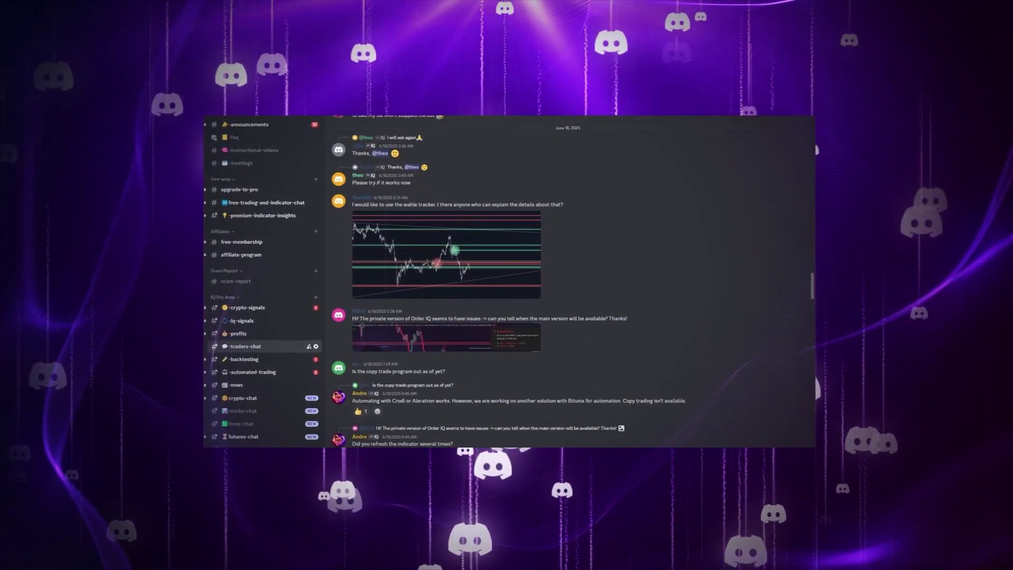